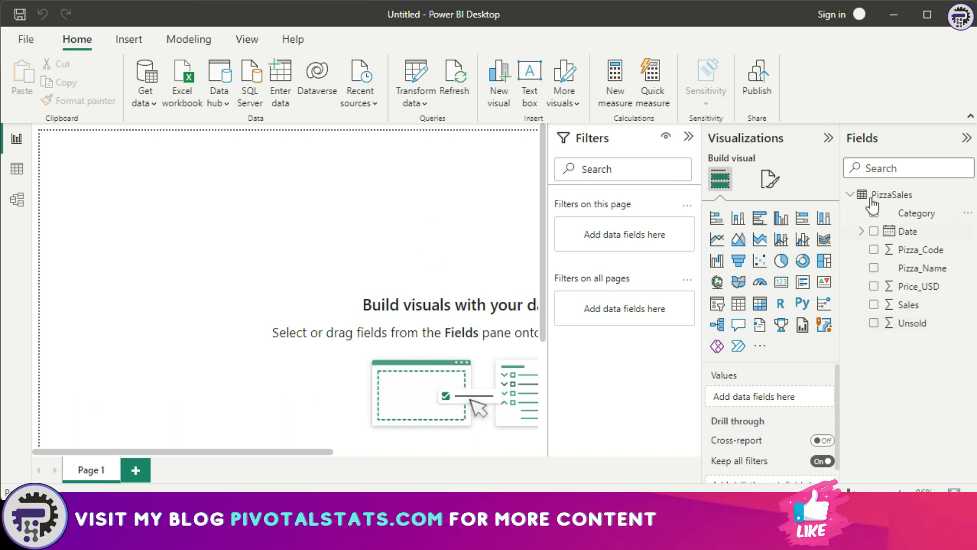
- Start a new measure, discard it, and preview the PizzaSales data rows before returning to the report
left_click(190, 39)
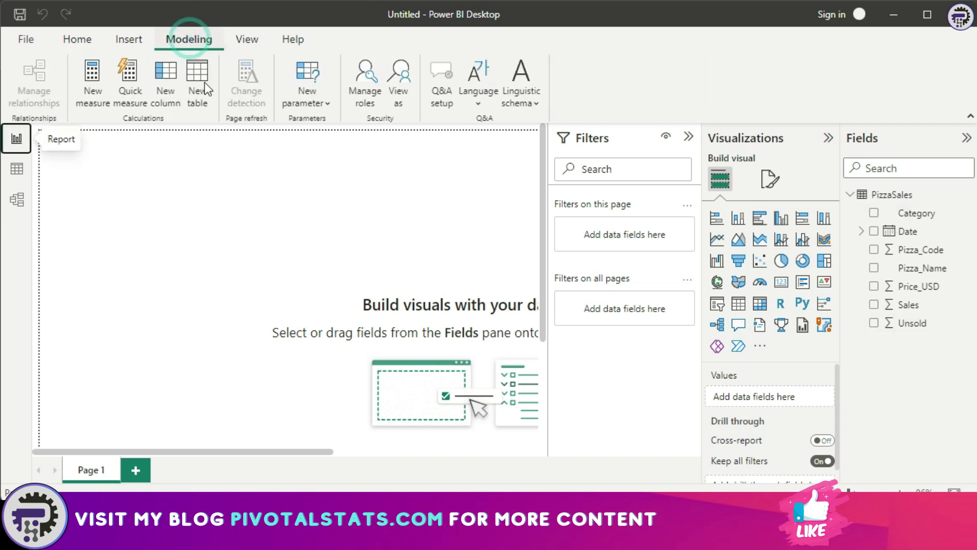
left_click(92, 81)
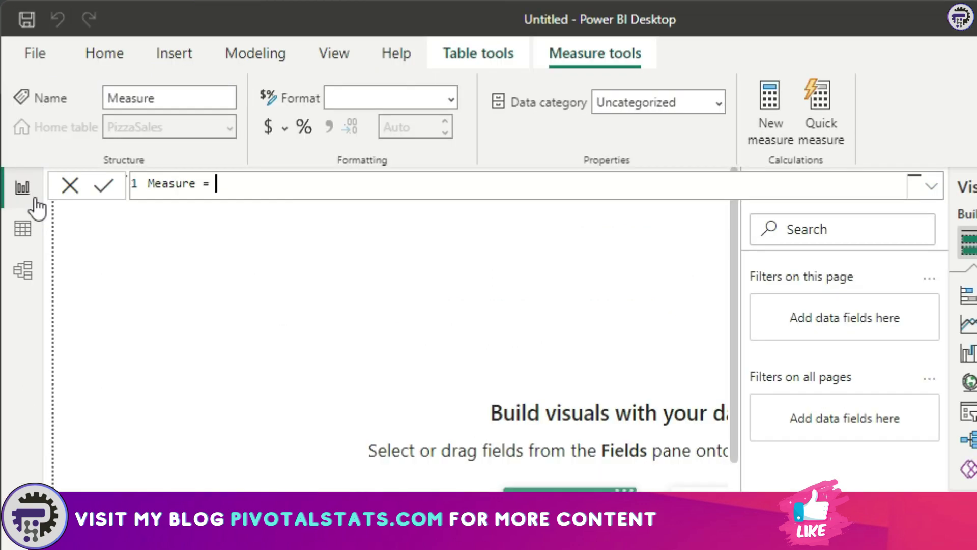
left_click(53, 139)
left_click(18, 170)
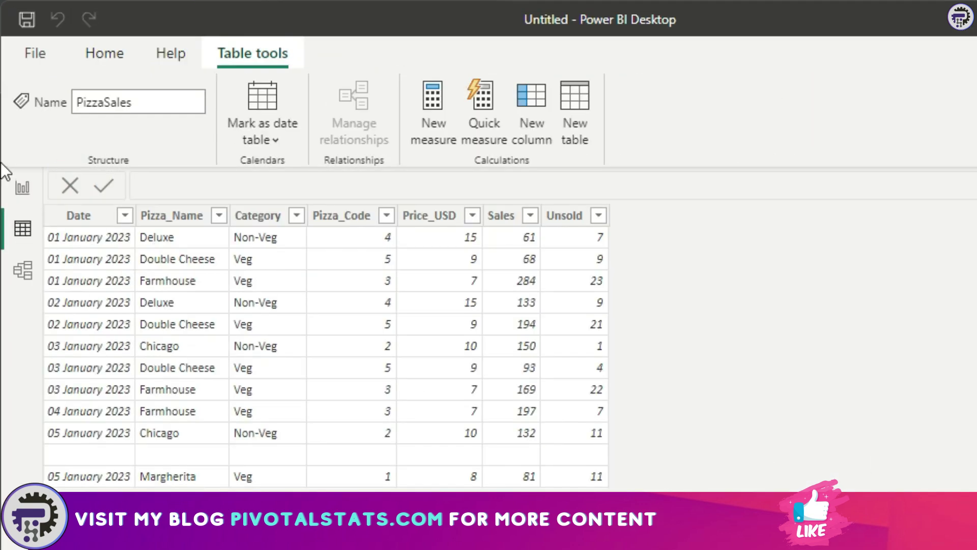
left_click(18, 186)
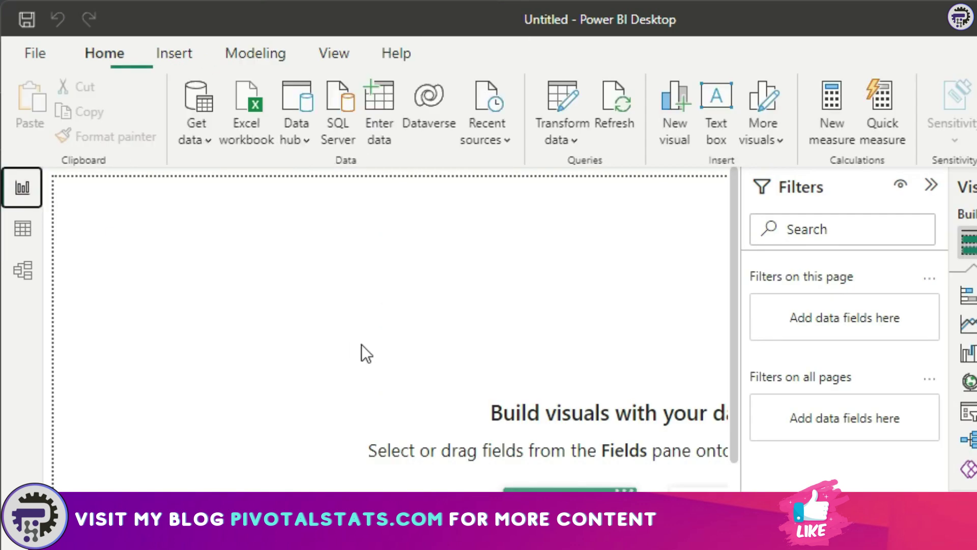
- Create a new measure with the formula SUM(PizzaSales[Sales])
left_click(251, 54)
left_click(129, 132)
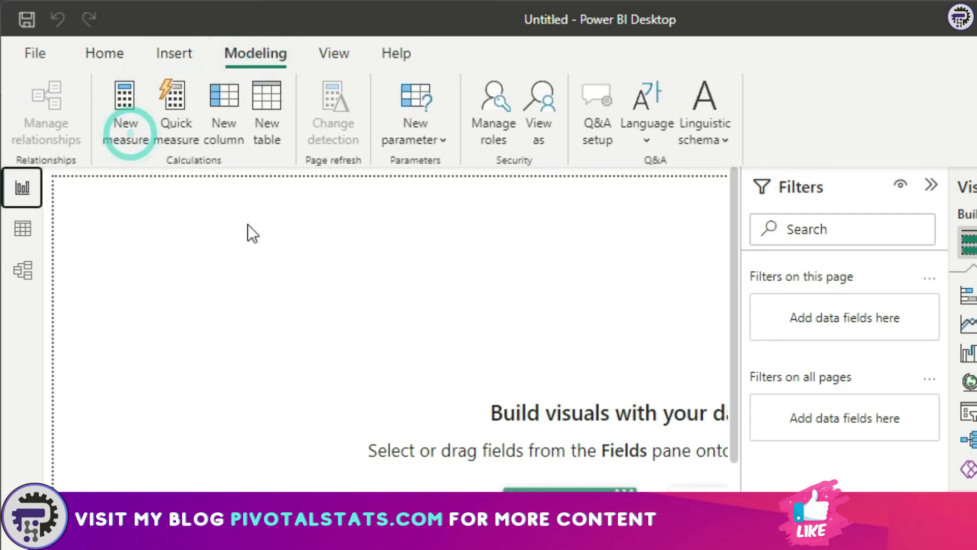
left_click(225, 185)
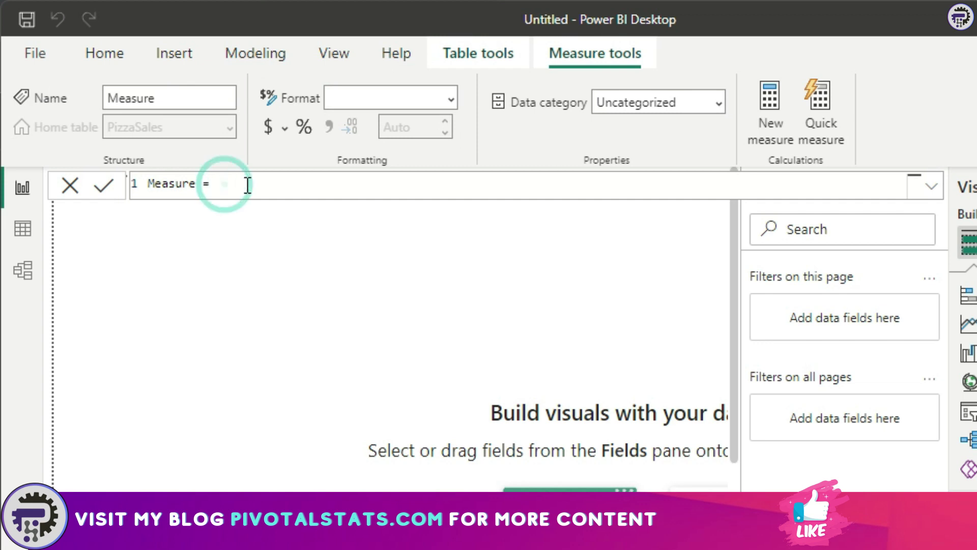
type("sum")
key("Tab")
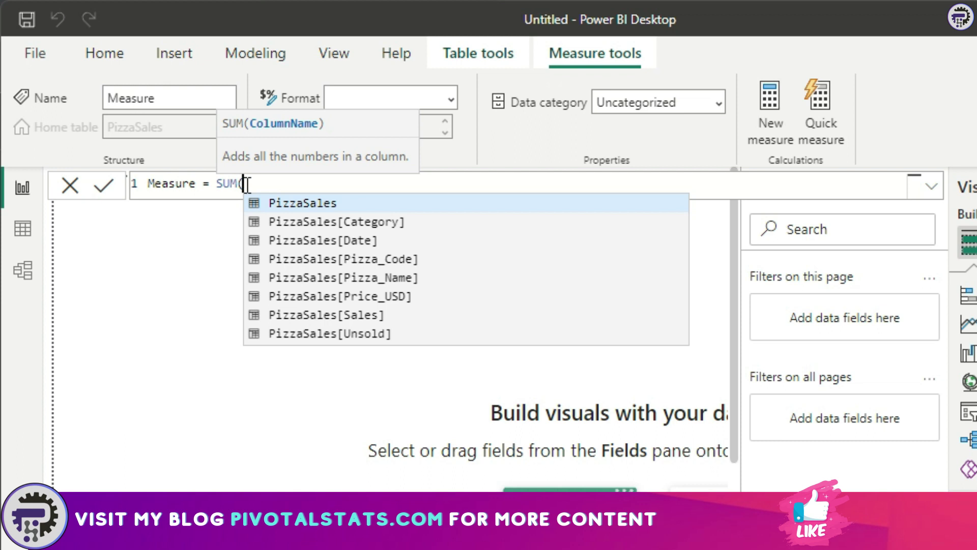
left_click(357, 313)
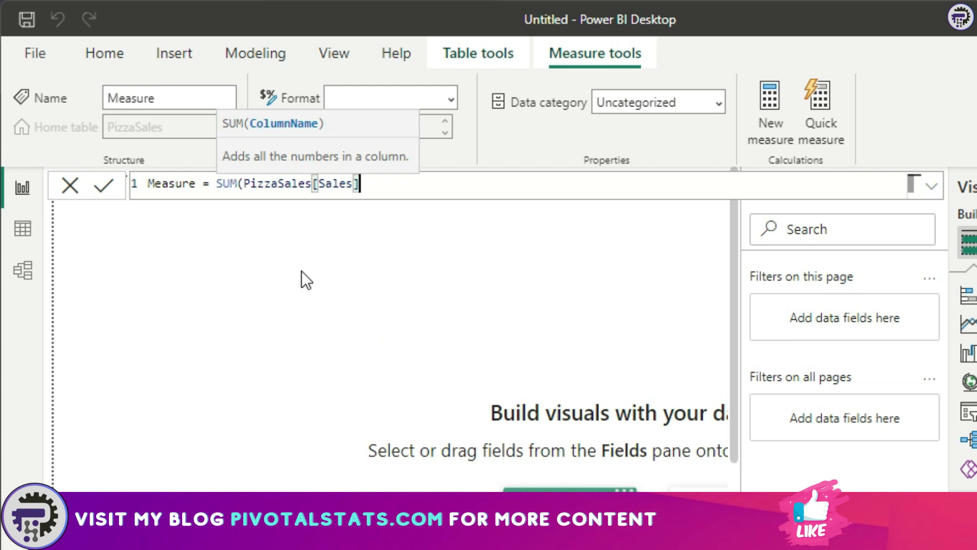
type(")")
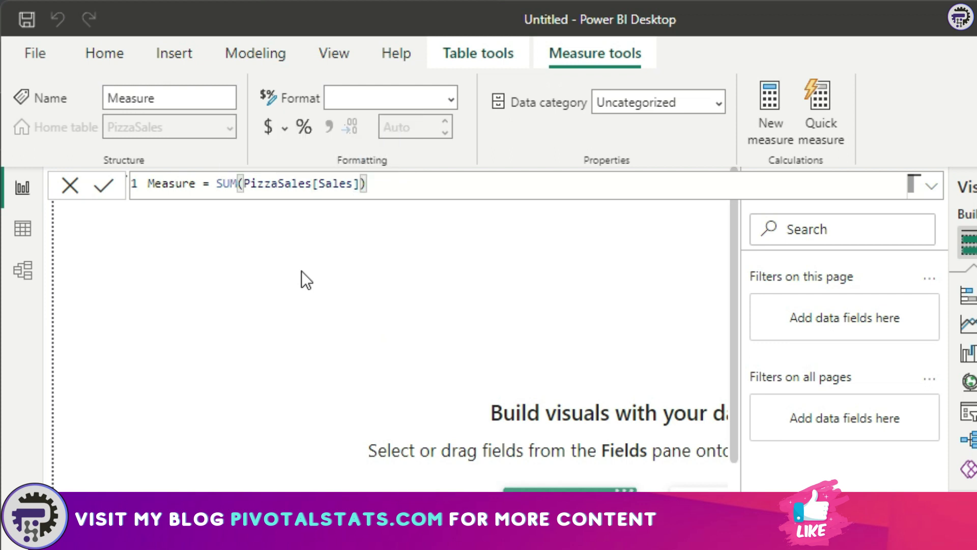
- Commit the SUM(PizzaSales[Sales]) measure, shown on a card as 1562, and reopen its formula
key("Return")
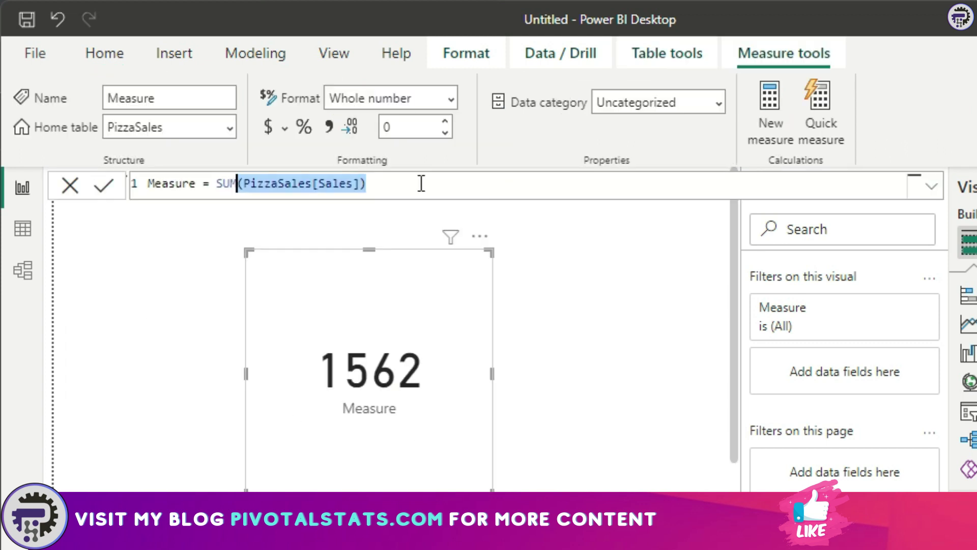
left_click(420, 183)
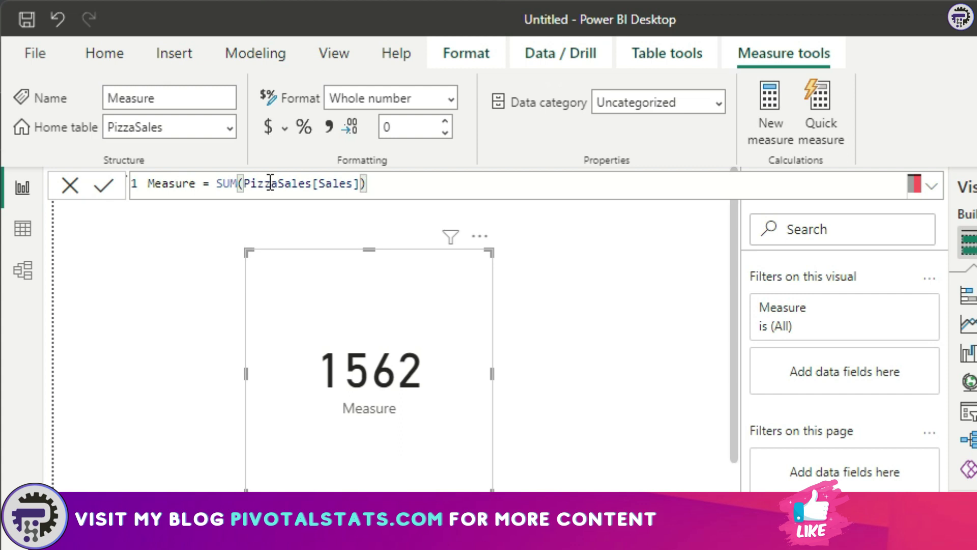
- Change the measure to COUNT(PizzaSales[Pizza_Name]) and commit it
key("shift+Left")
key("shift+Left")
key("shift+Left")
key("shift+Left")
key("shift+Left")
key("shift+Left")
key("shift+Left")
key("shift+Left")
key("shift+Left")
key("shift+Left")
key("shift+Left")
key("shift+Left")
key("shift+Left")
key("shift+Left")
key("shift+Left")
key("shift+Left")
key("shift+Left")
key("shift+Left")
key("shift+Left")
key("shift+Left")
key("shift+Left")
key("shift+Left")
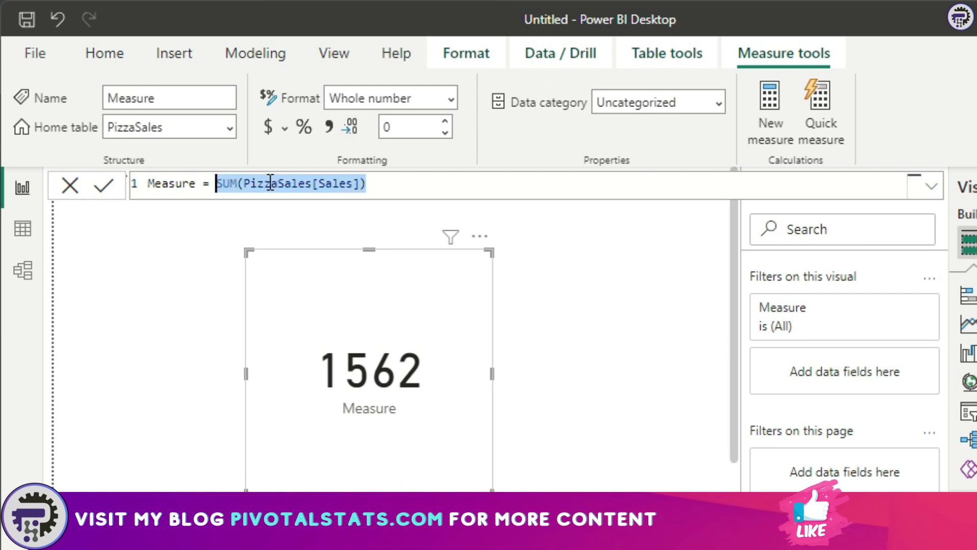
type("count")
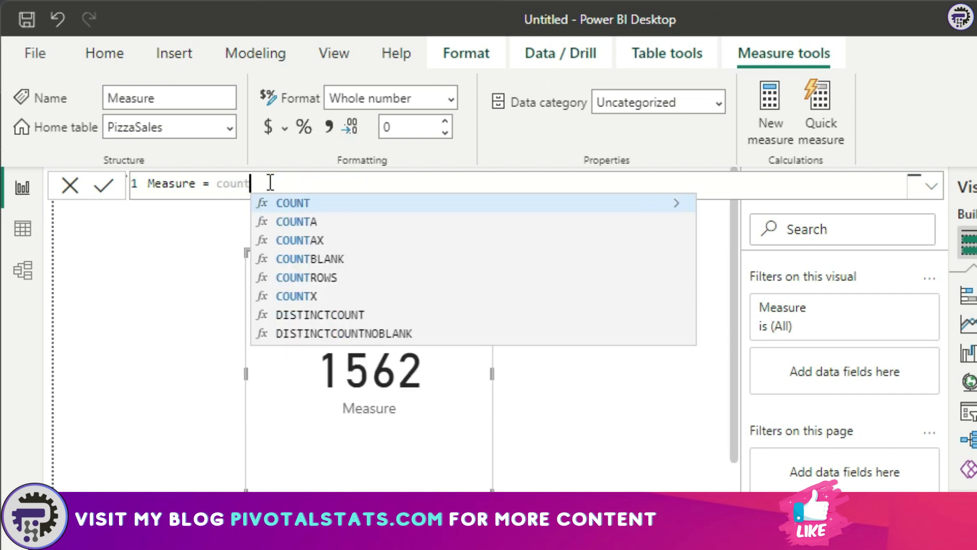
key("Tab")
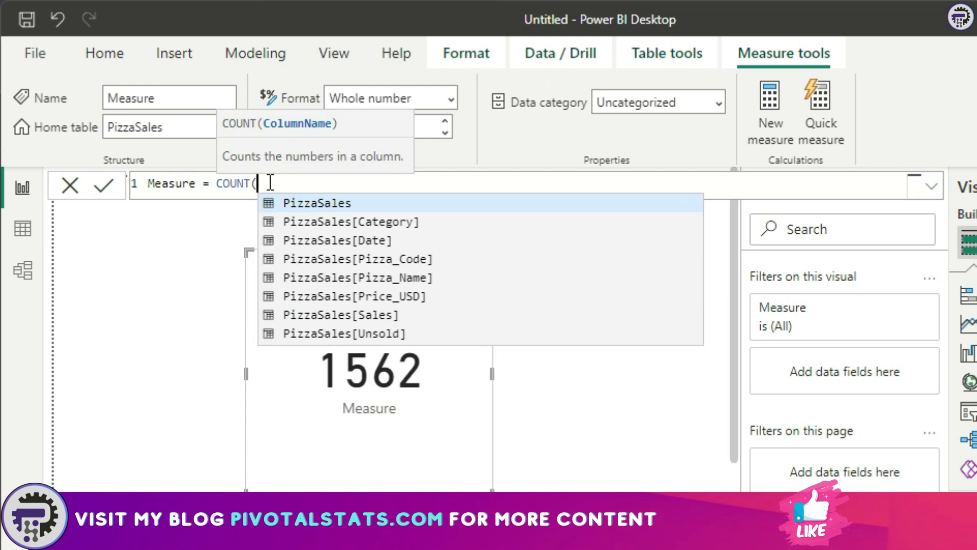
left_click(380, 277)
type(")")
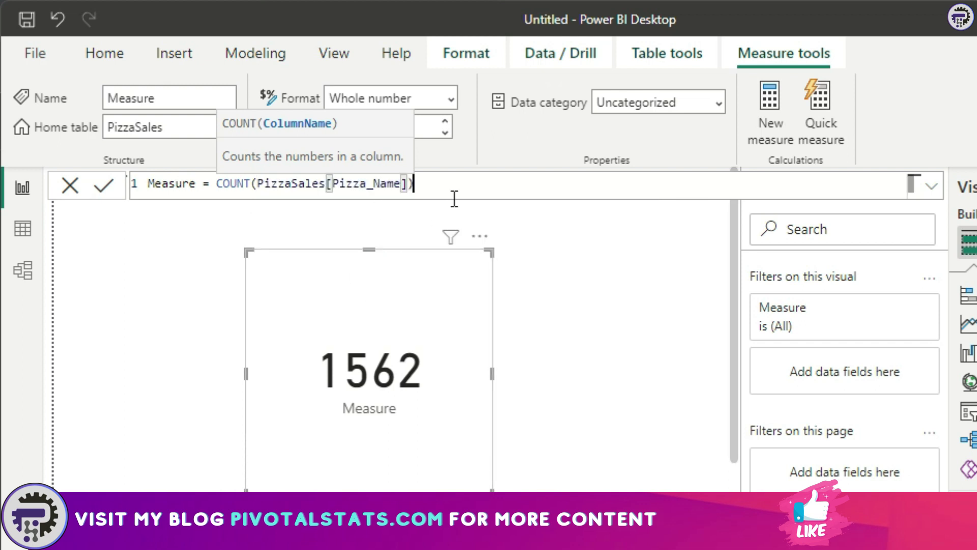
key("Return")
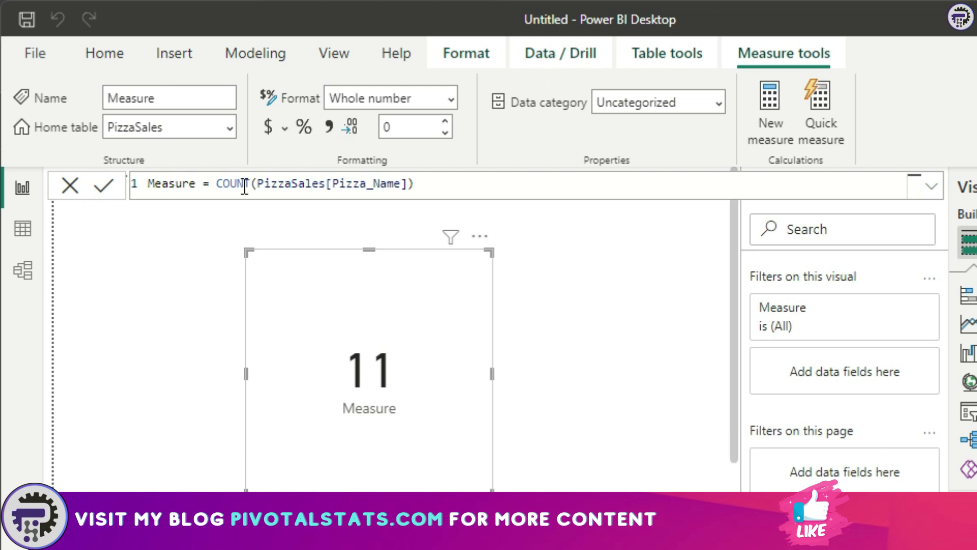
- Replace it with AVERAGE(PizzaSales[Sales]) so the card shows 142
left_click_drag(216, 183, 427, 183)
type("aver")
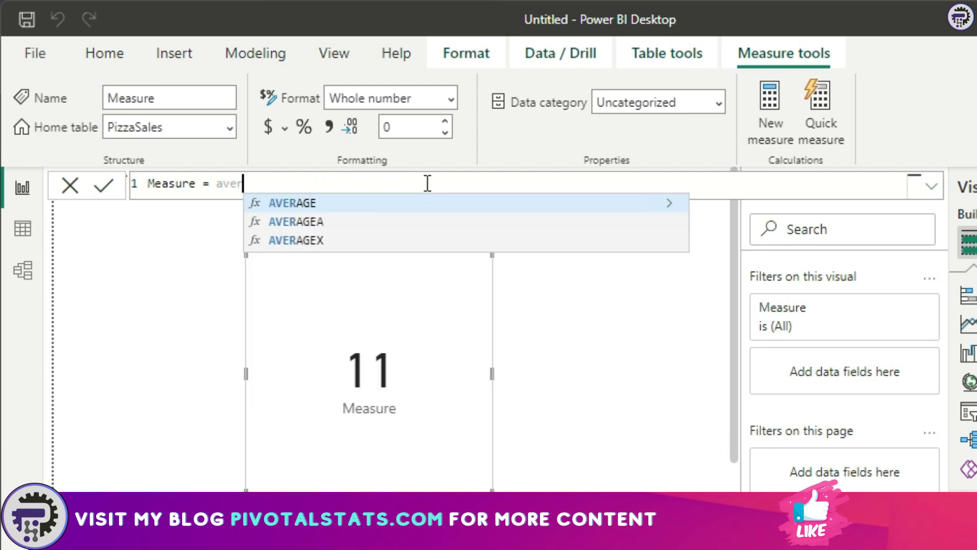
key("Tab")
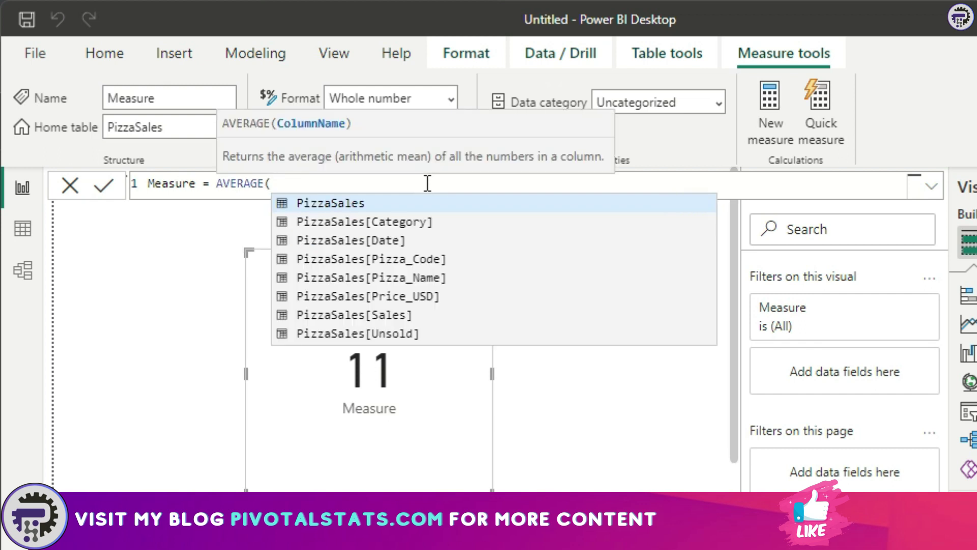
type("s[Sales")
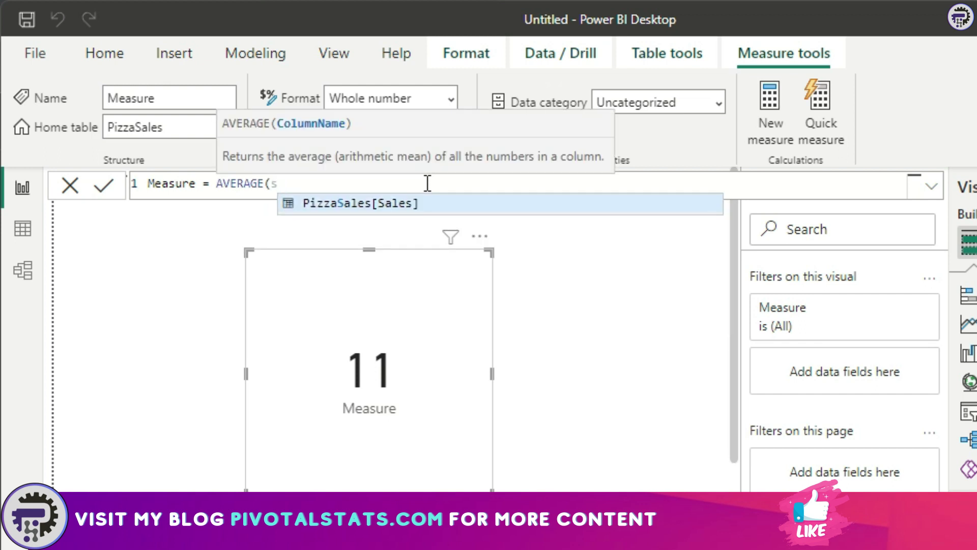
key("Tab")
type(")")
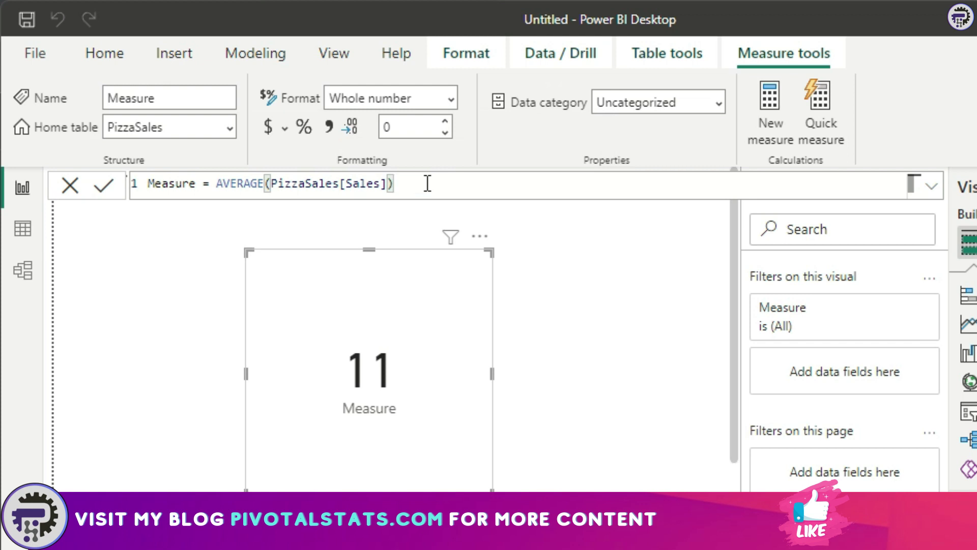
key("Return")
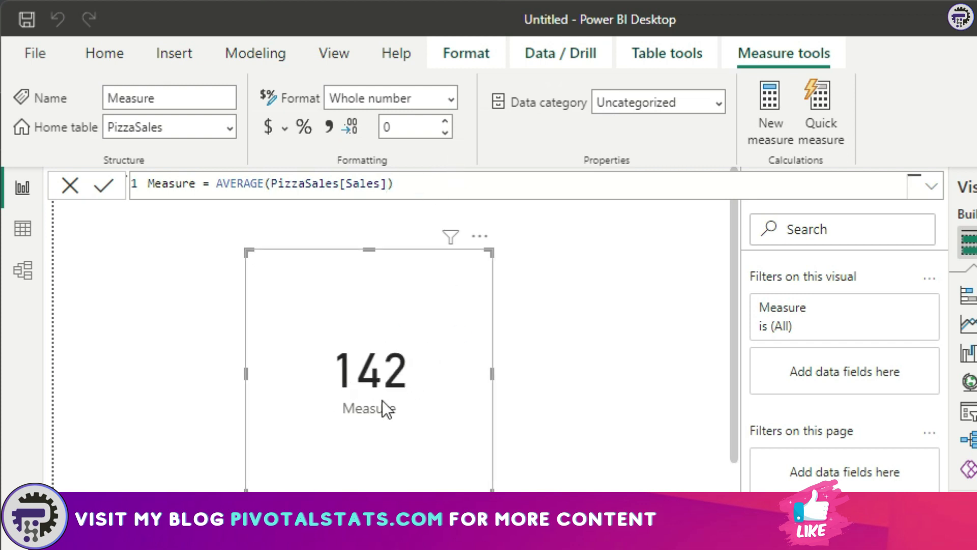
left_click_drag(434, 183, 220, 184)
- Set the measure formula to COUNTA(PizzaSales[Pizza_Code]), making the card read 11
type("count")
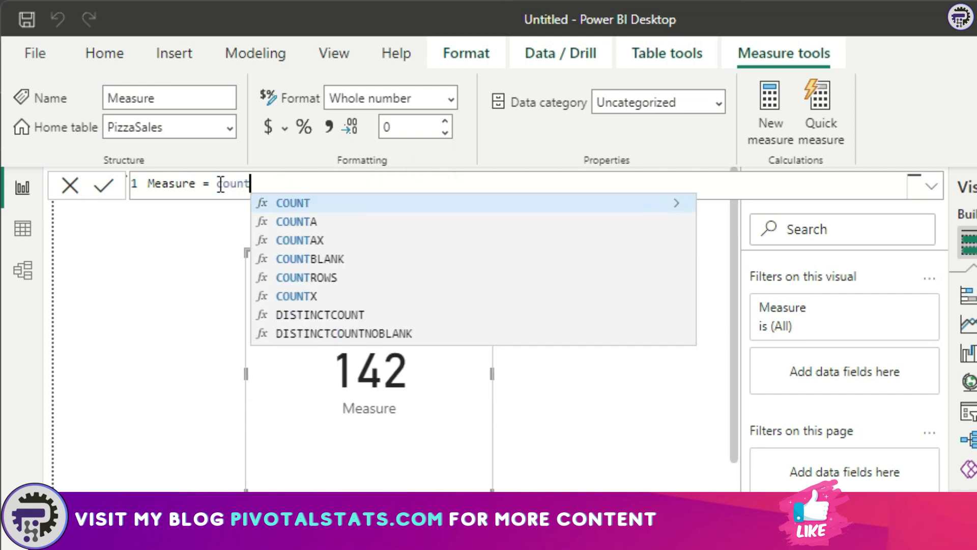
key("Tab")
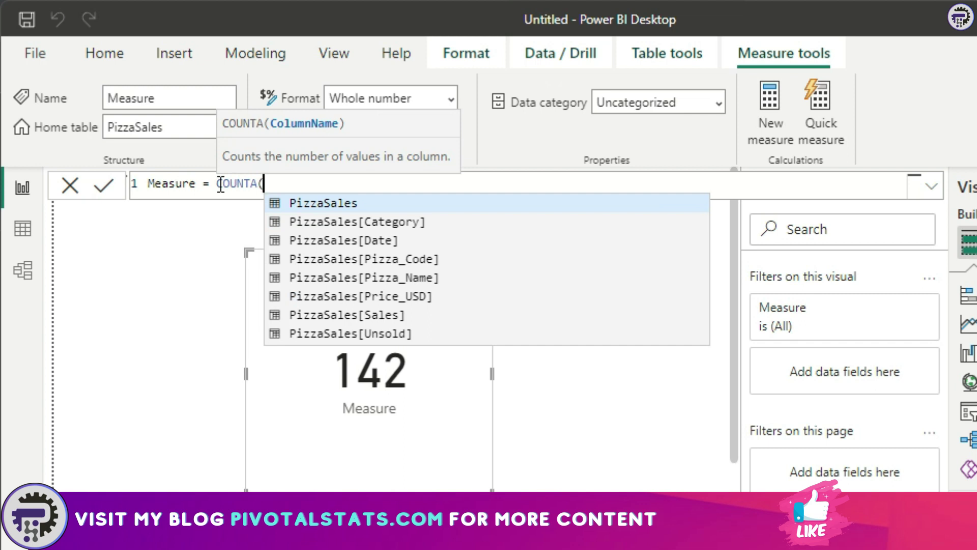
key("Down")
key("Down")
key("Down")
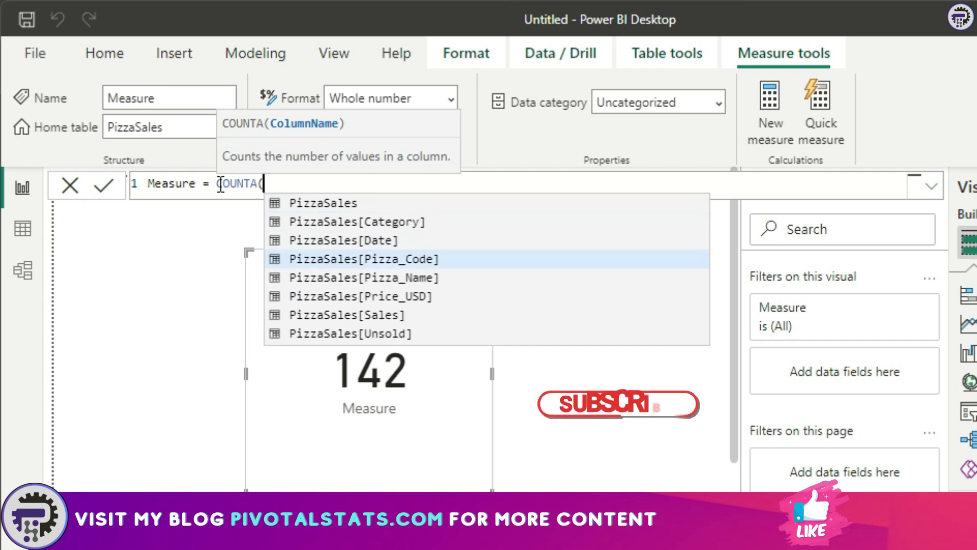
key("Tab")
type(")")
key("Return")
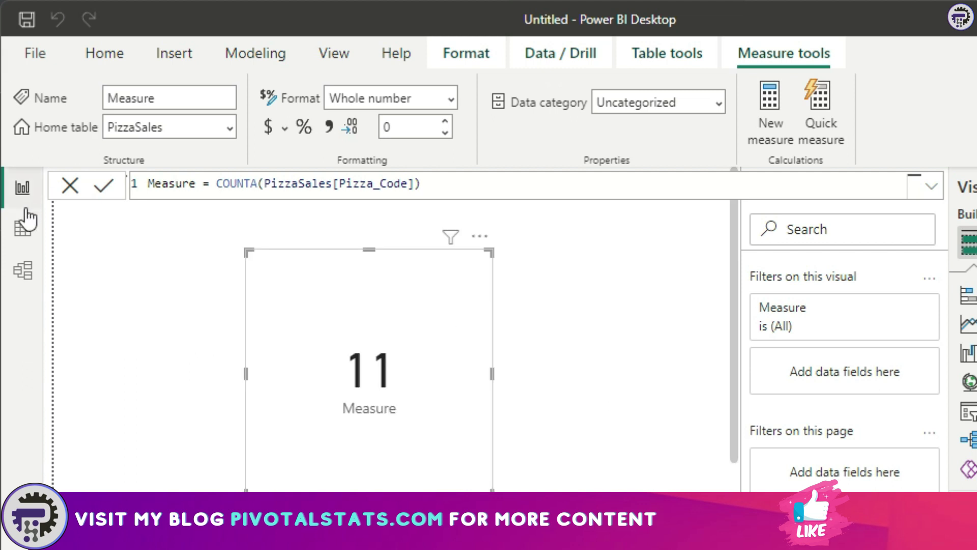
left_click(23, 231)
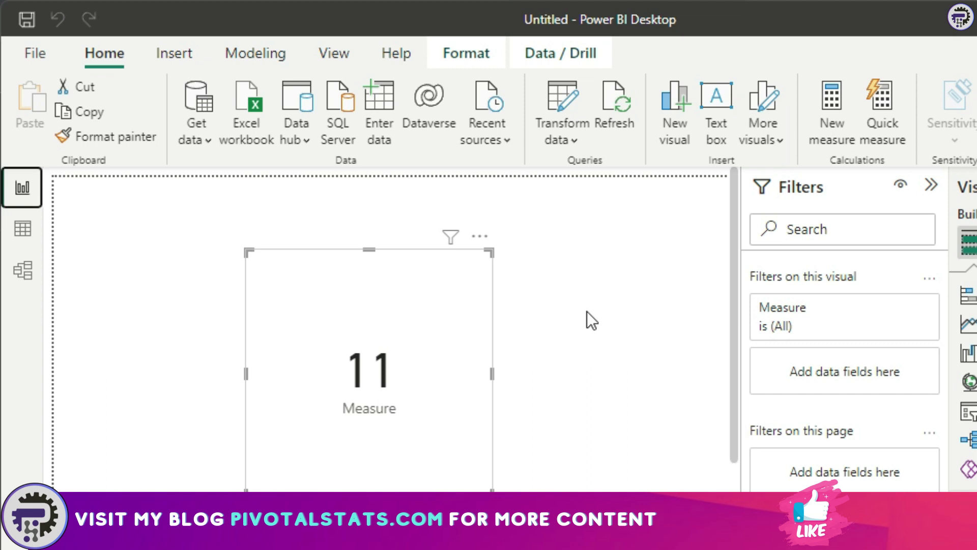
left_click(22, 187)
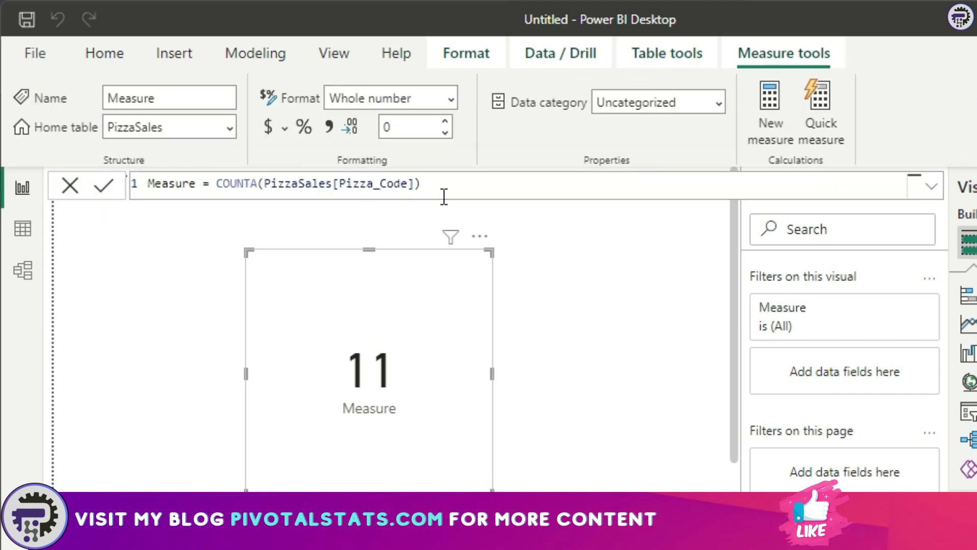
- Replace the COUNTA formula with a SUMX over the PizzaSales table
left_click_drag(447, 185, 224, 184)
type("sure = Cs")
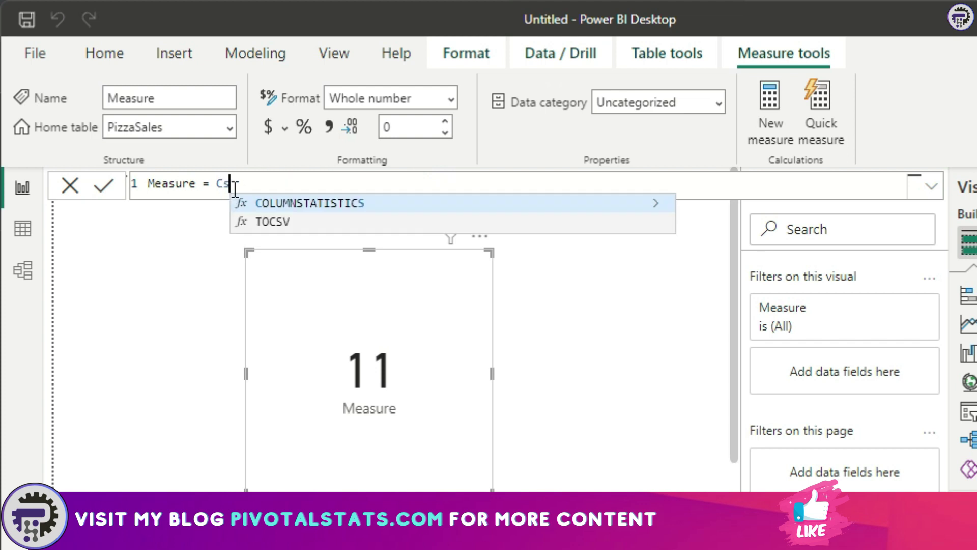
key("BackSpace")
key("BackSpace")
type("sum")
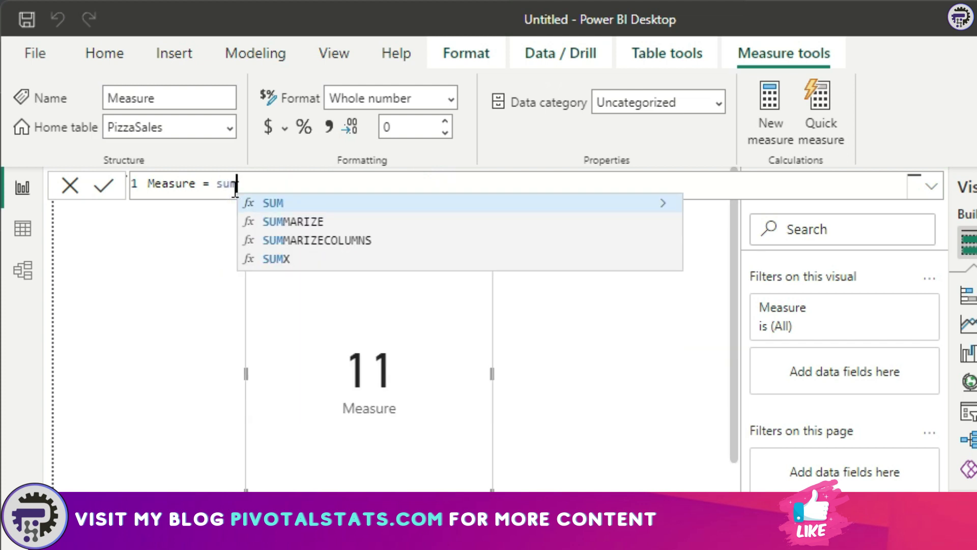
key("Down")
key("Down")
key("Down")
key("Tab")
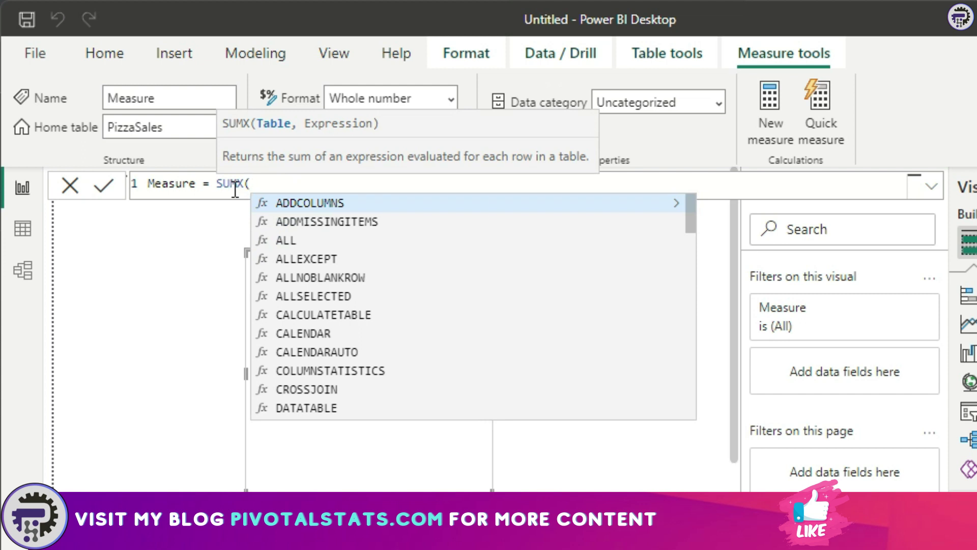
type("PizzaSales")
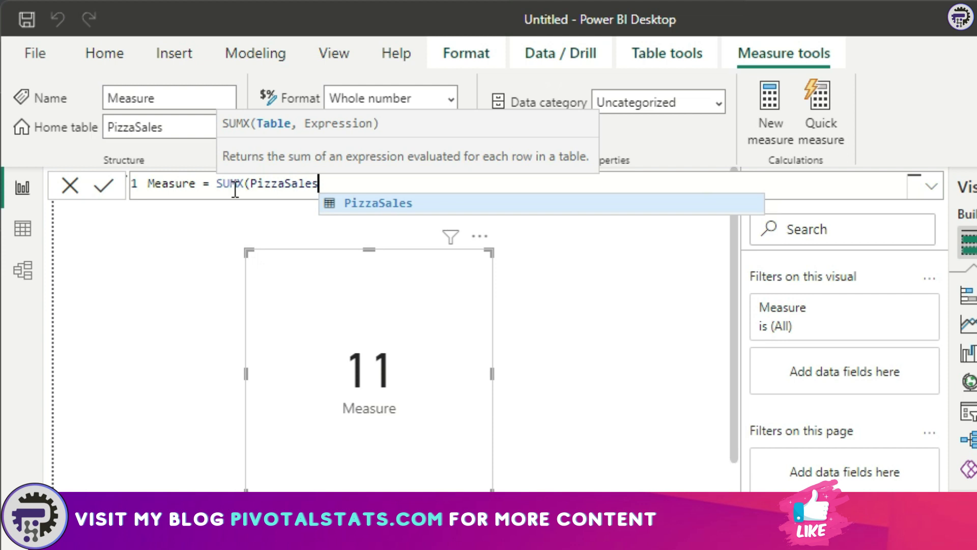
type(",")
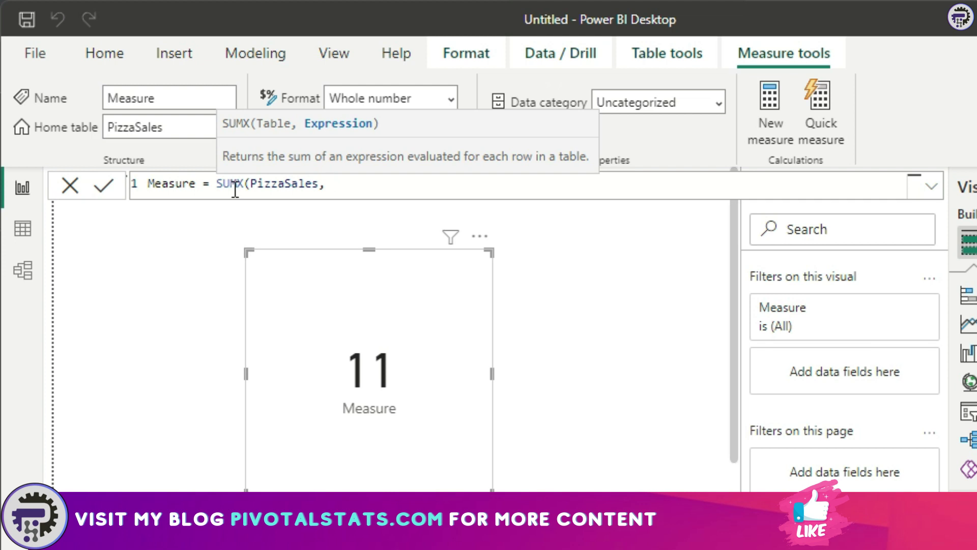
- Complete SUMX with PizzaSales[Price_USD] * PizzaSales[Sales] and commit it, giving 14K
type("pri")
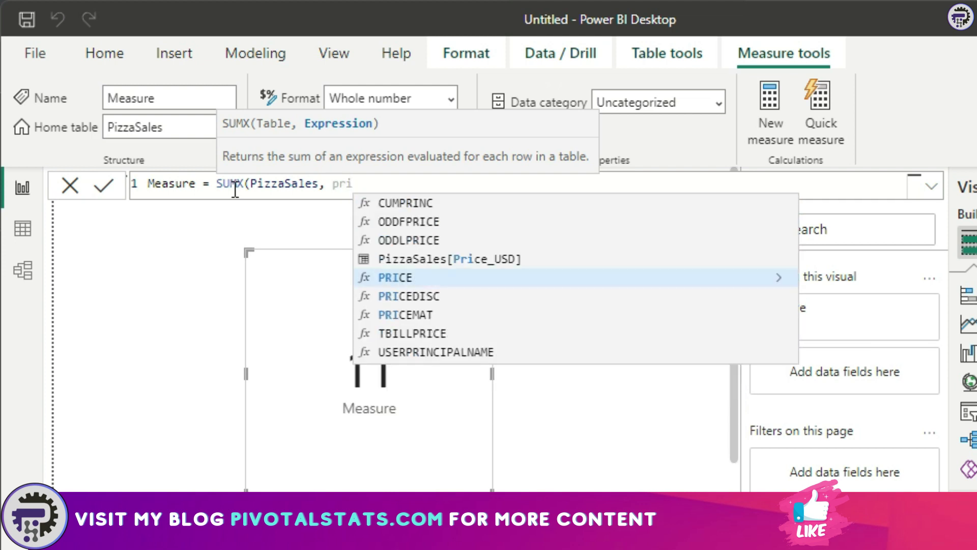
key("Up")
key("Tab")
type("*")
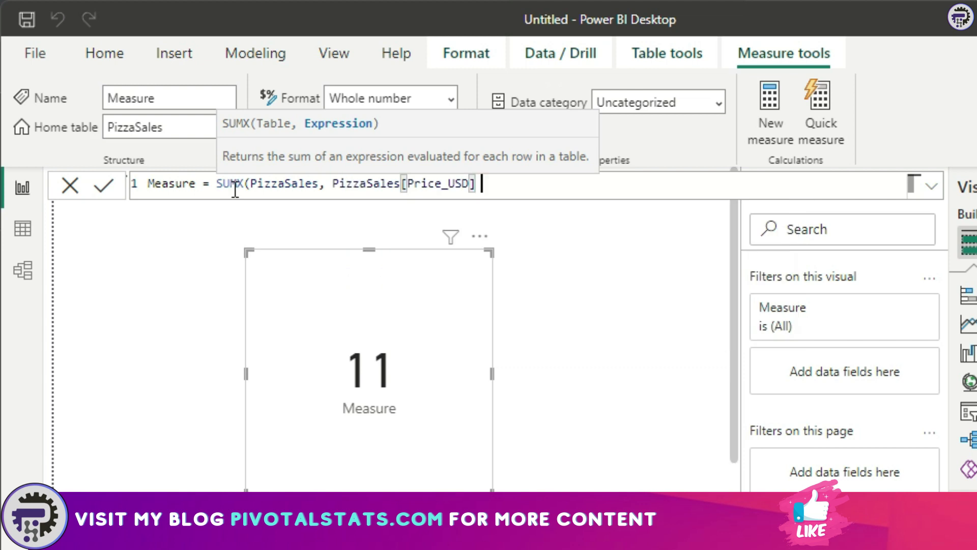
type(" sales")
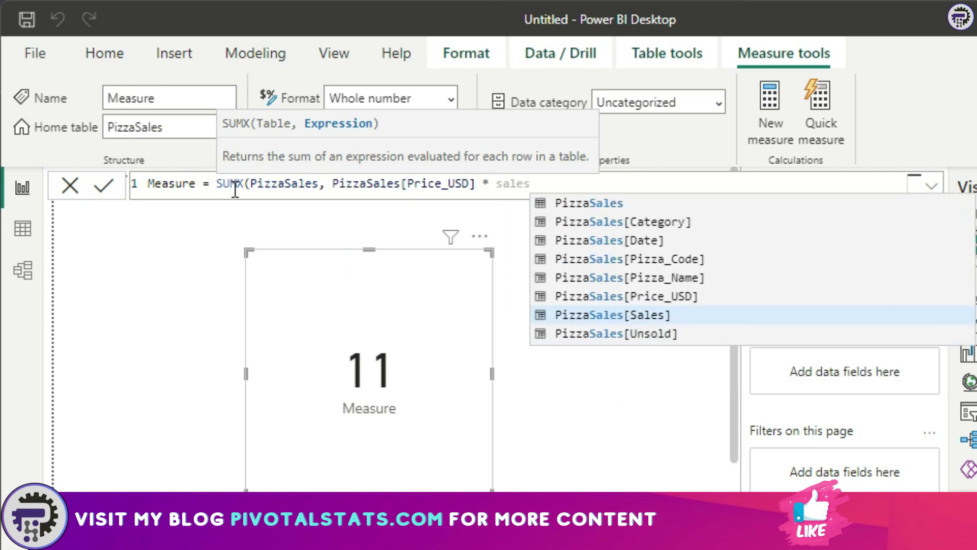
key("Tab")
type(")")
key("Return")
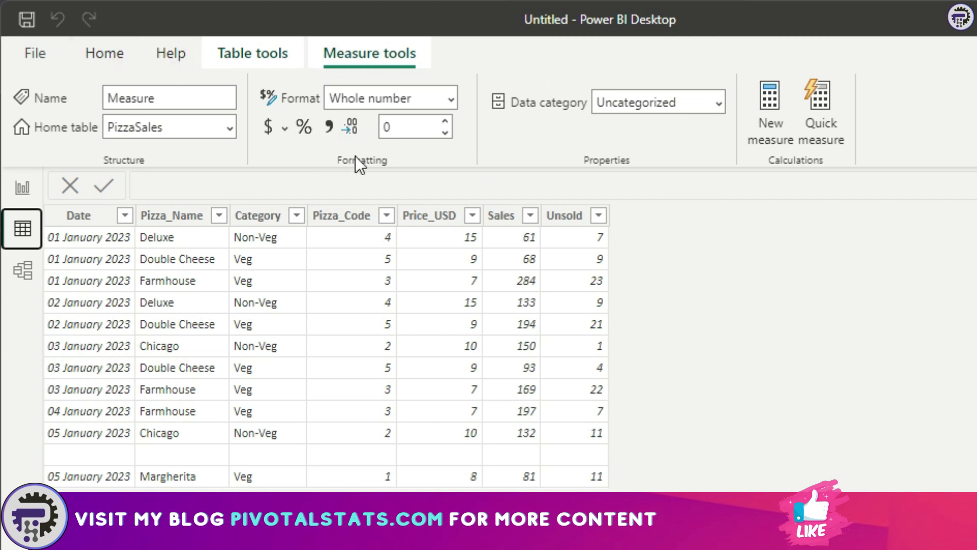
- Add the calculated column Column = PizzaSales[Price_USD] * PizzaSales[Sales] next to Unsold
left_click(587, 214)
right_click(585, 217)
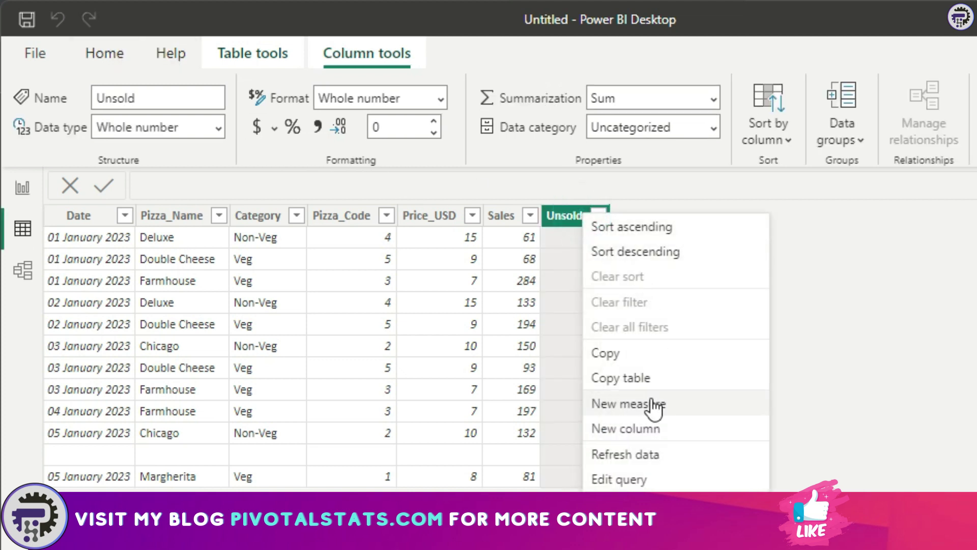
left_click(655, 429)
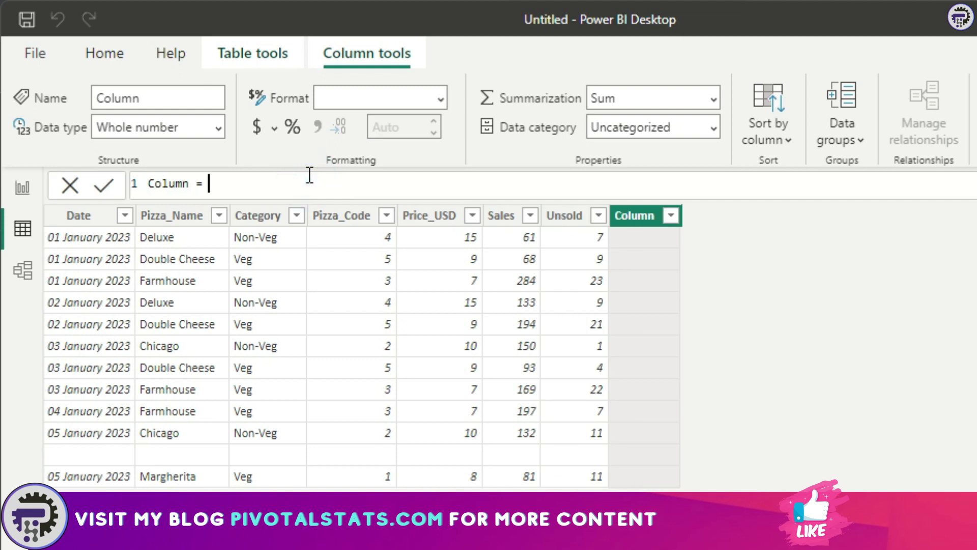
type("pric")
key("Up")
key("Tab")
type("* sale")
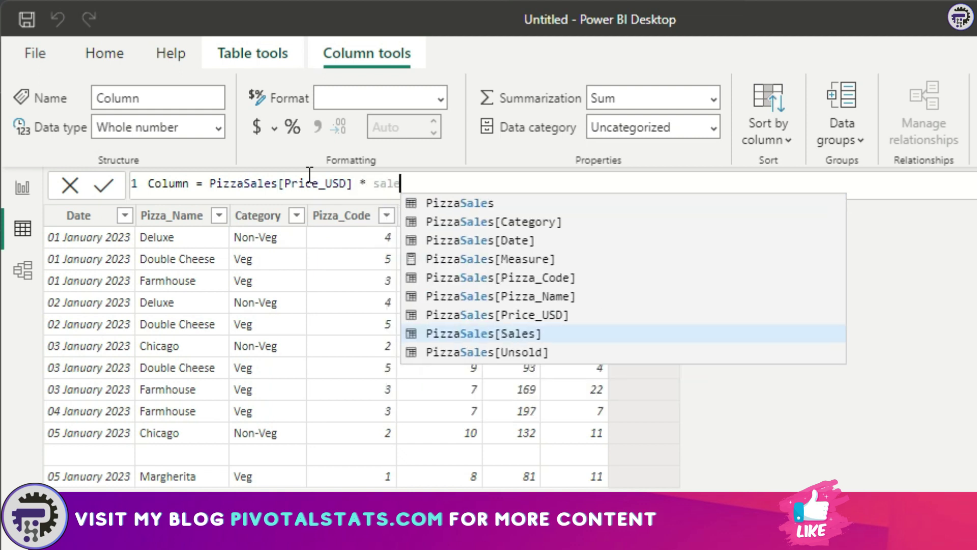
key("Tab")
key("Return")
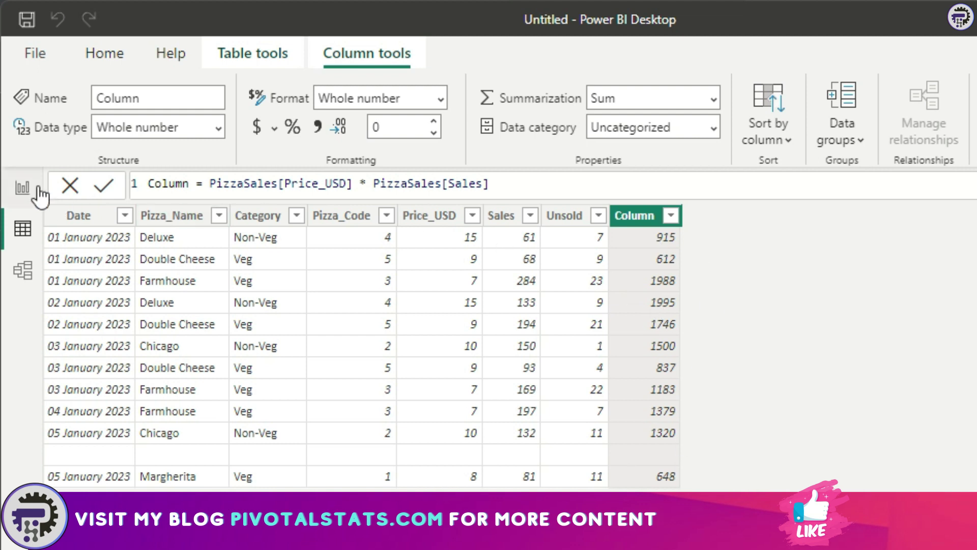
- Back in Report view, create Measure 2 = SUM(PizzaSales[Column])
left_click(23, 188)
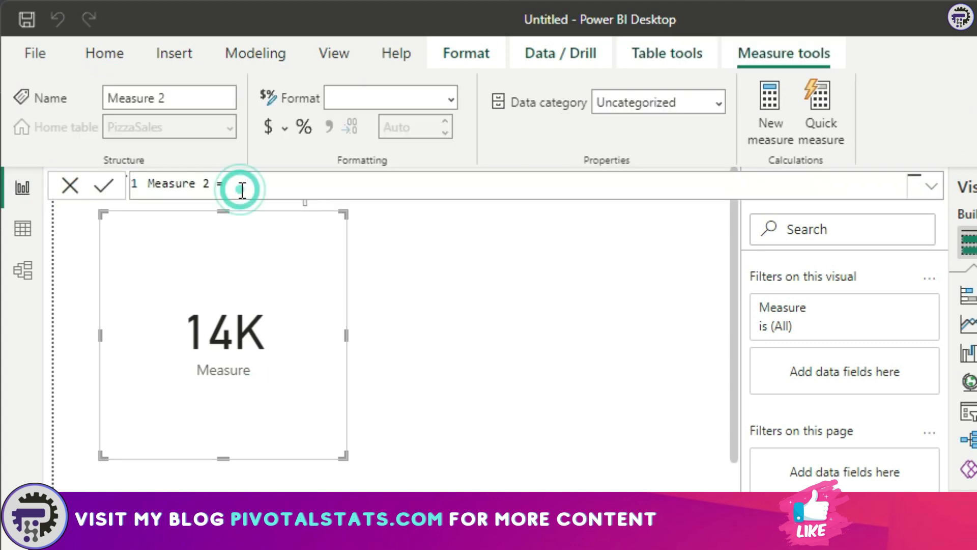
type("sum(")
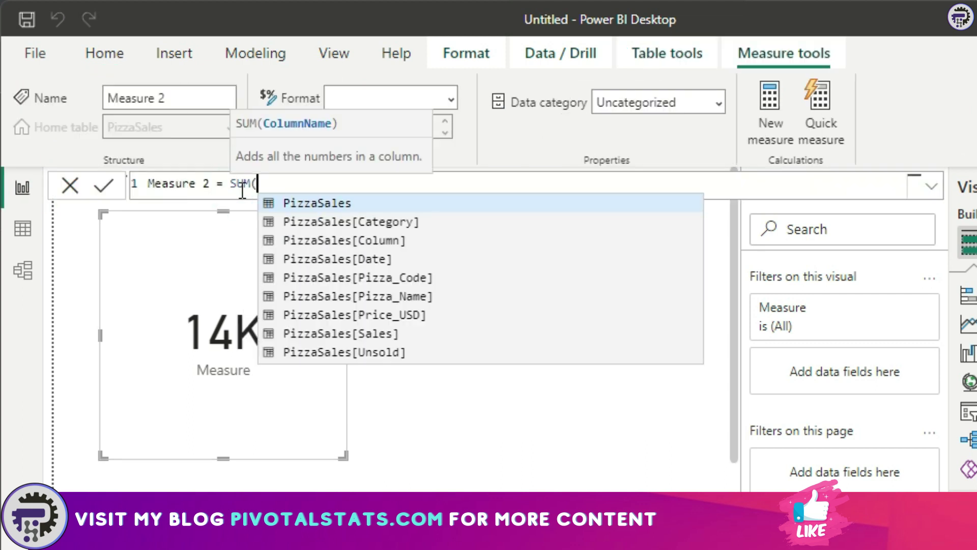
type("co")
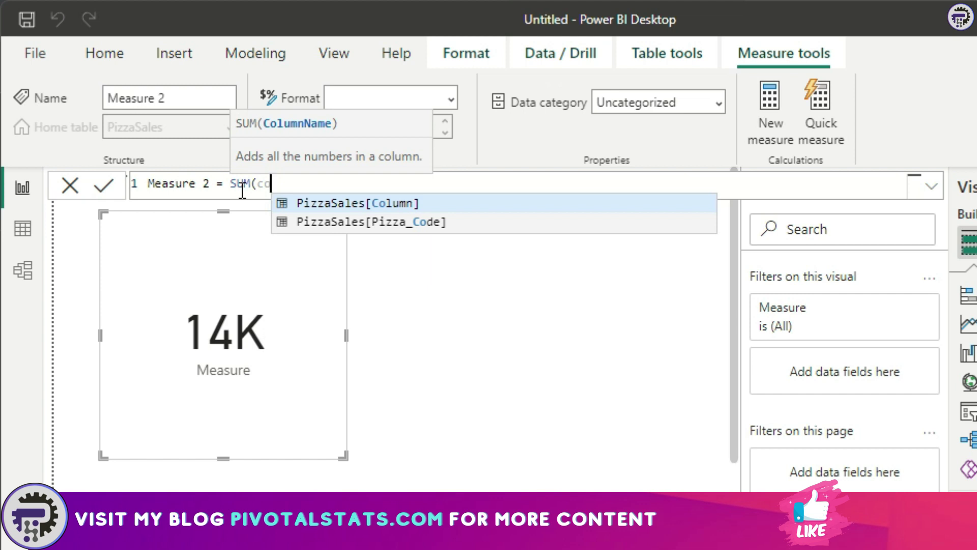
key("Tab")
key("Escape")
type(")")
key("Return")
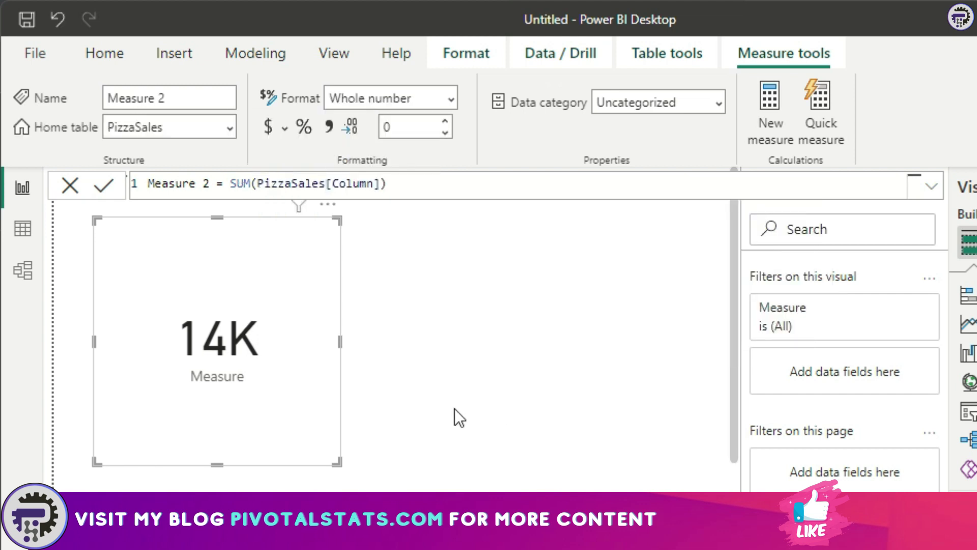
- Place Measure 2 as a second 14K card to the right of the Measure card
left_click(585, 426)
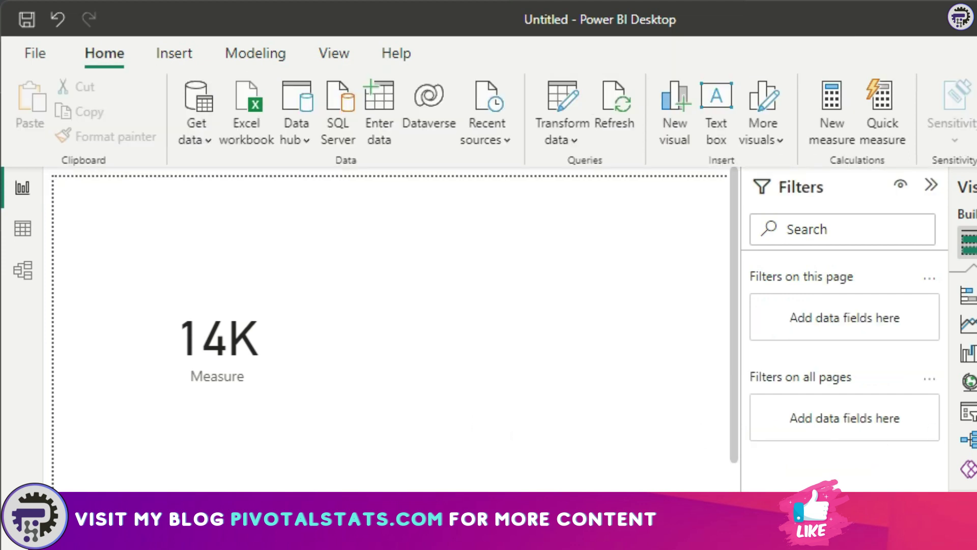
left_click_drag(969, 306, 468, 445)
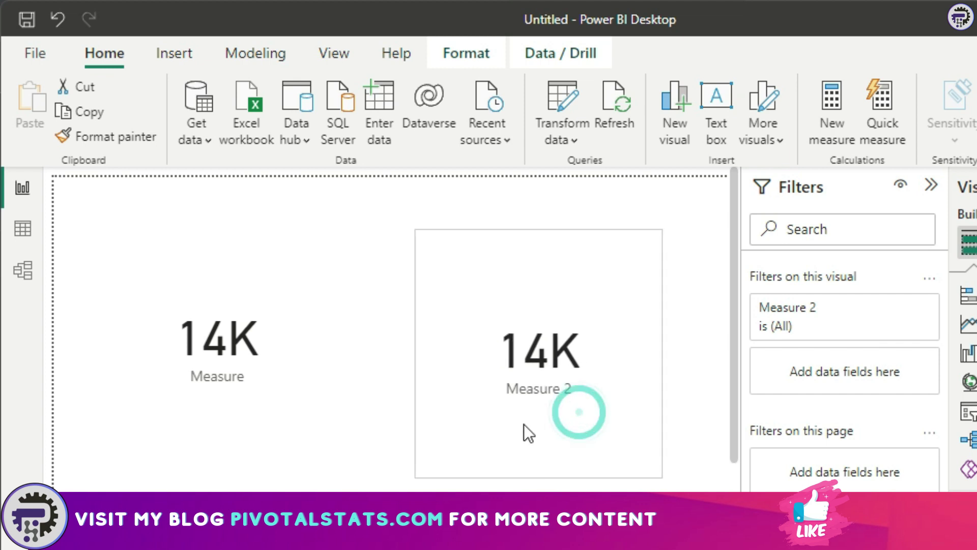
left_click(299, 378)
left_click(517, 382)
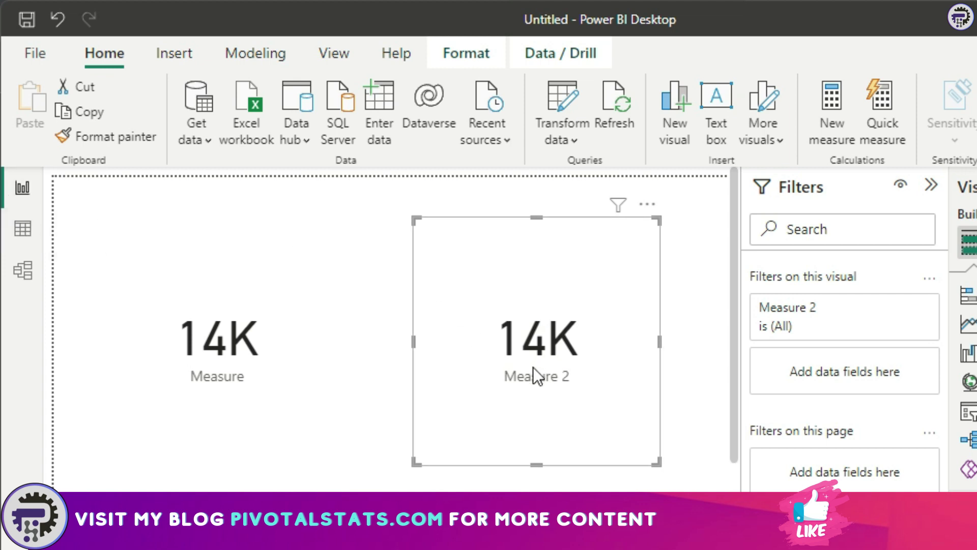
left_click(21, 230)
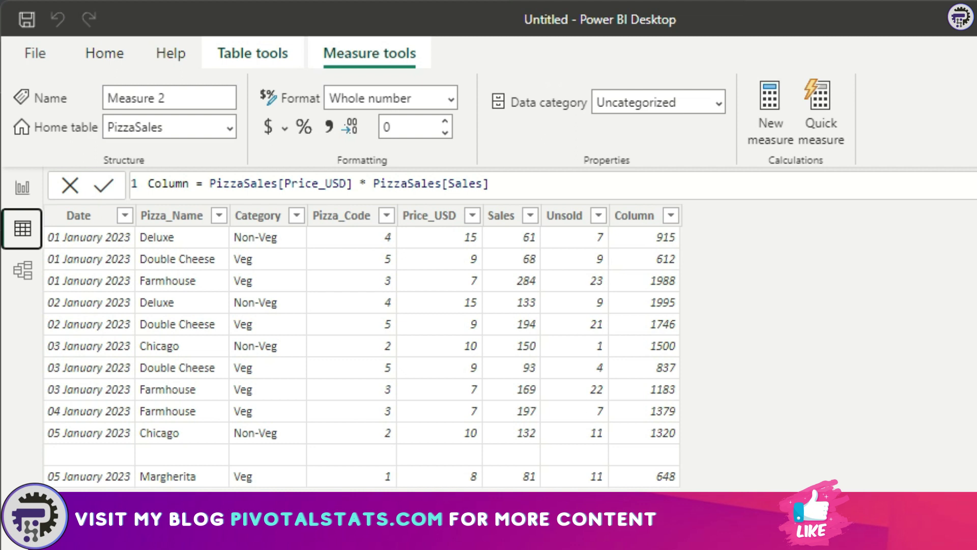
left_click(22, 188)
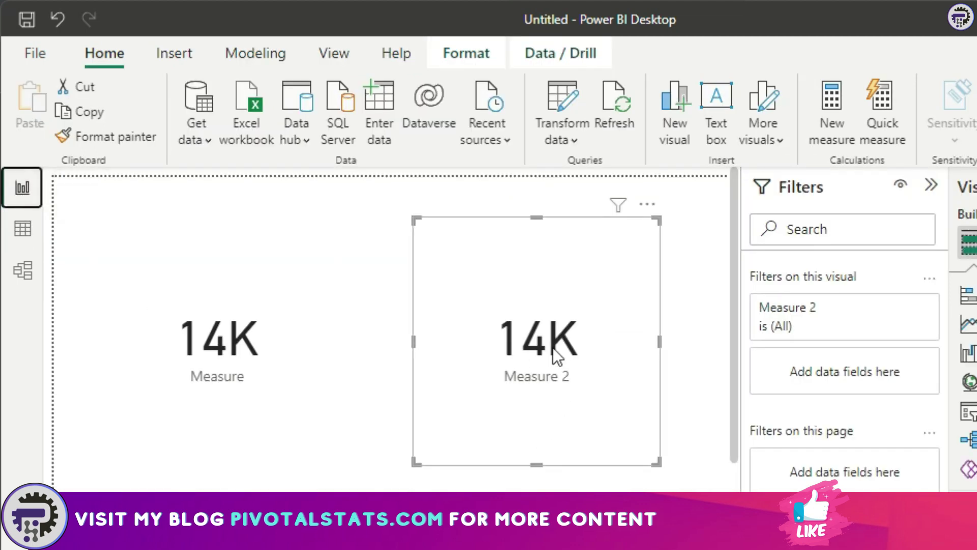
left_click(230, 399)
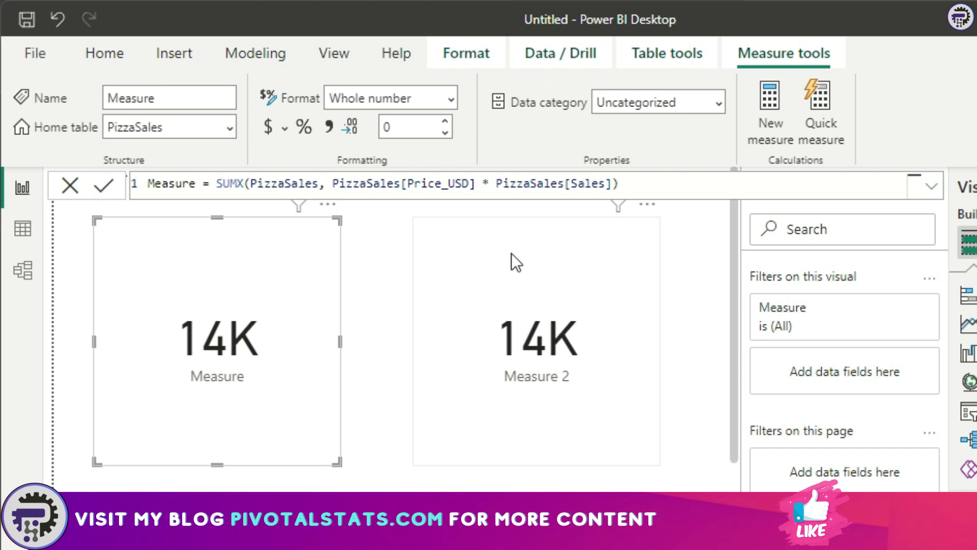
- Redefine Measure as AVERAGEX(PizzaSales, PizzaSales[Sales] - PizzaSales[Unsold]), so its card reads 131
left_click(527, 276)
left_click(268, 260)
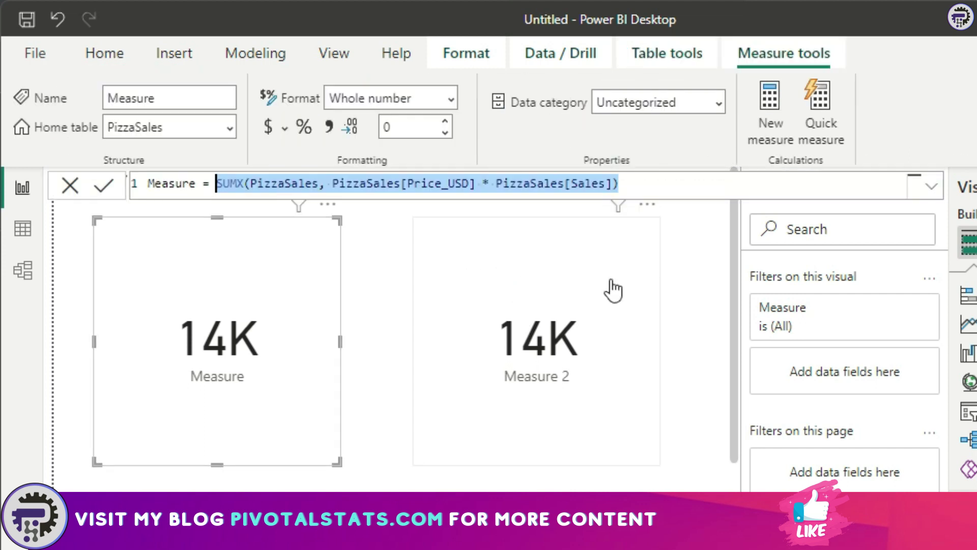
type("ave")
key("Down")
key("Down")
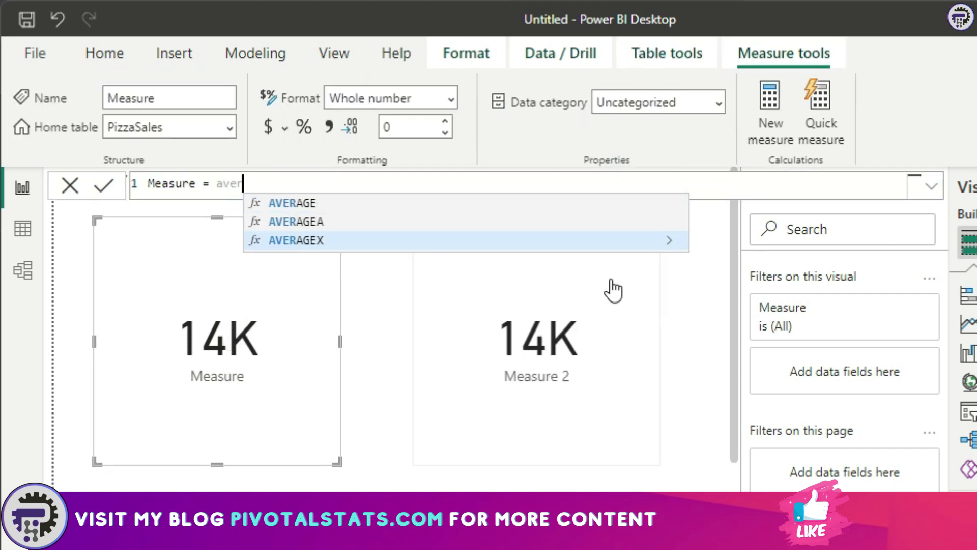
key("Tab")
type("PizzaSales")
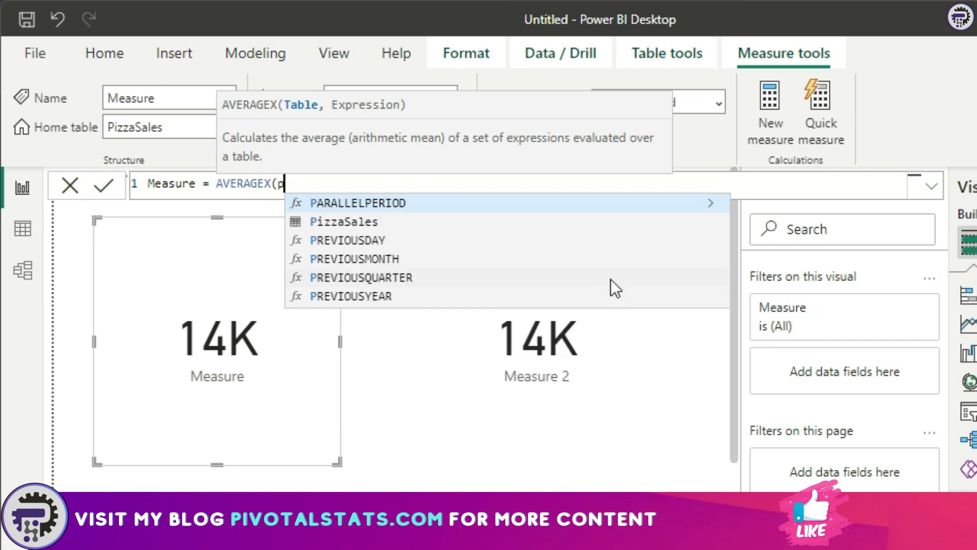
type(", ")
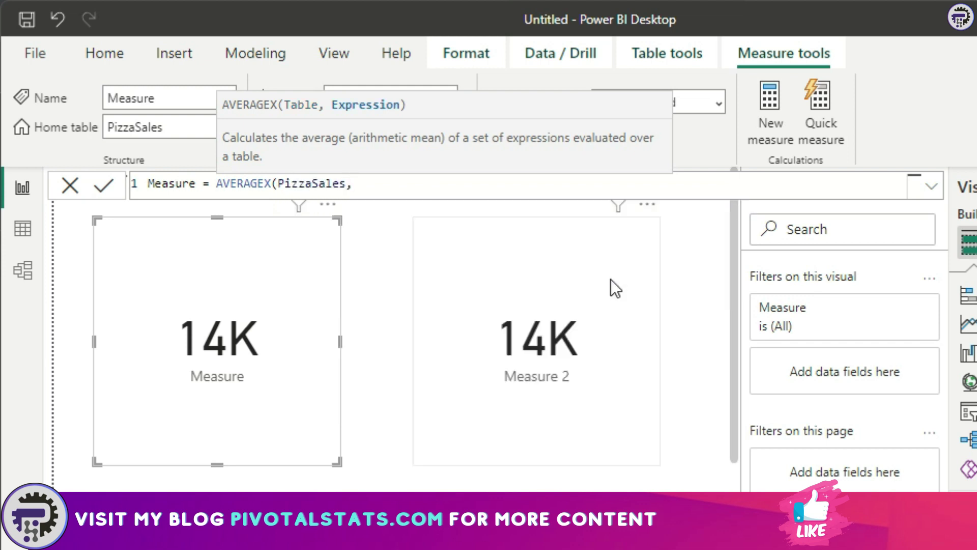
type("sal")
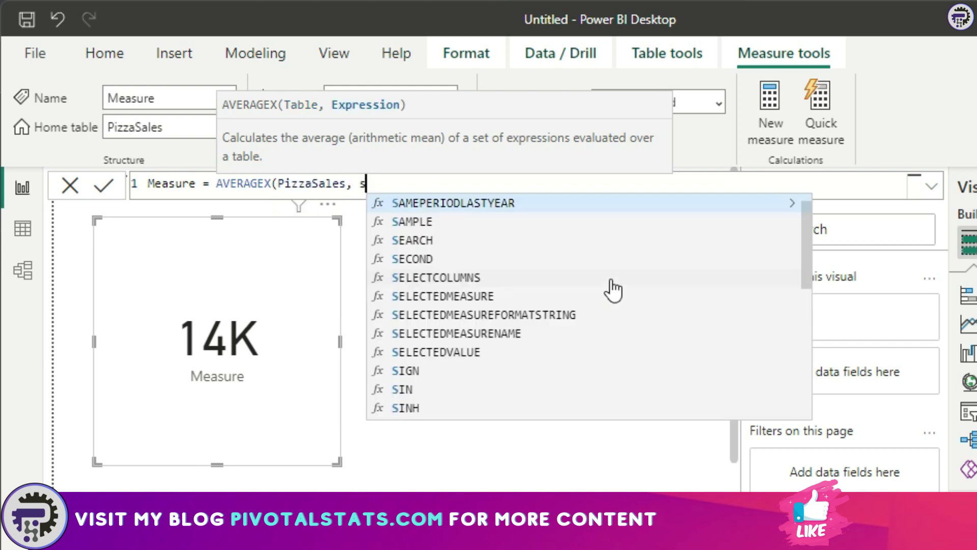
key("Tab")
type("- ")
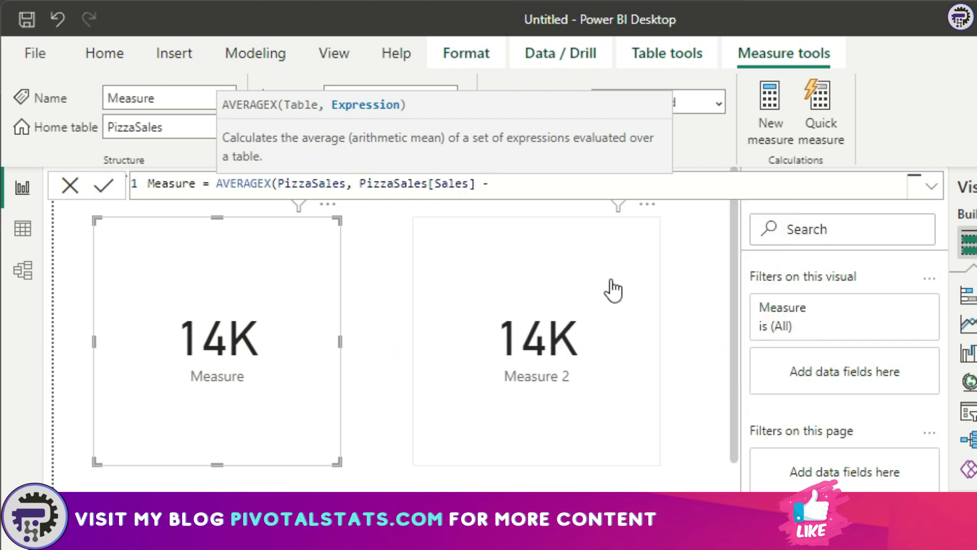
type("unso")
key("Tab")
type(")")
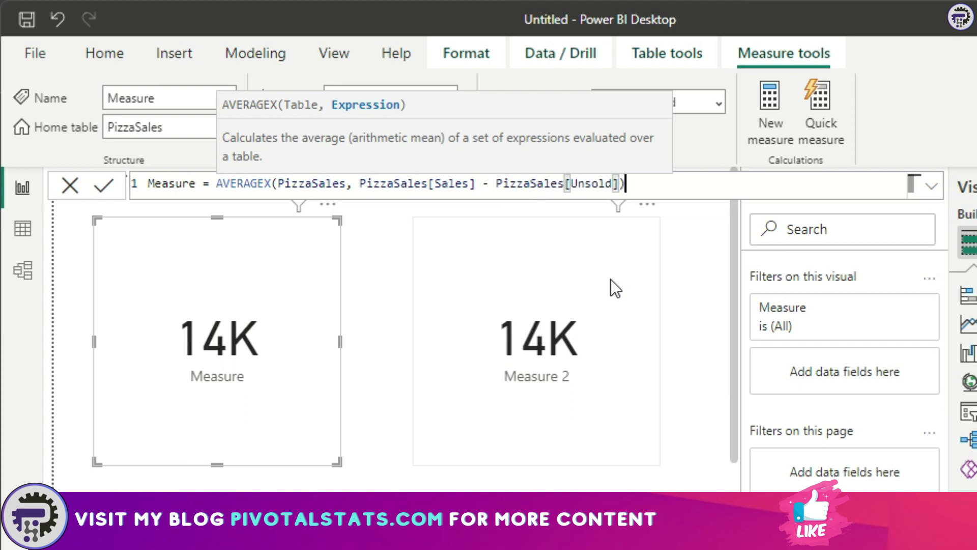
key("Return")
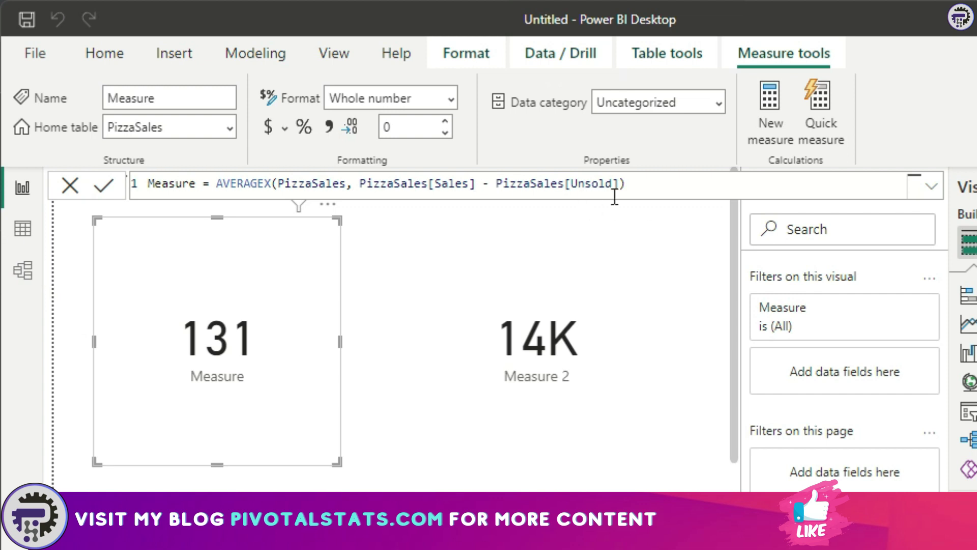
- Add Column 2 = PizzaSales[Sales] - PizzaSales[Unsold] (54, 59, 261…), then return to the report
left_click(22, 229)
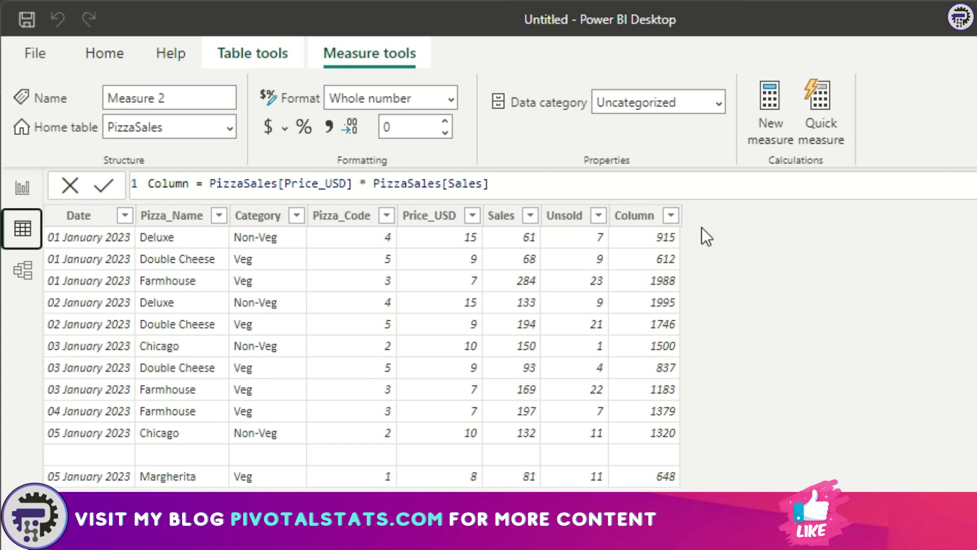
right_click(640, 214)
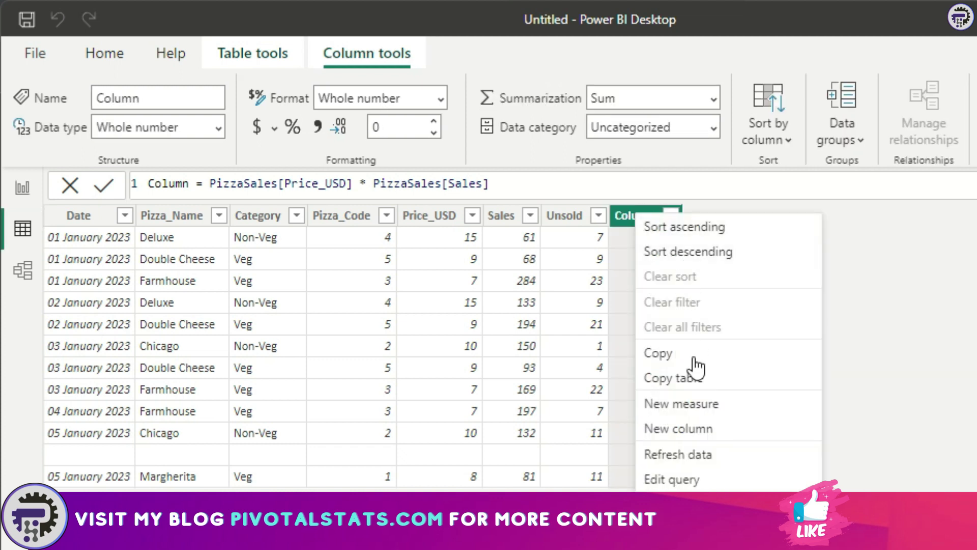
left_click(697, 429)
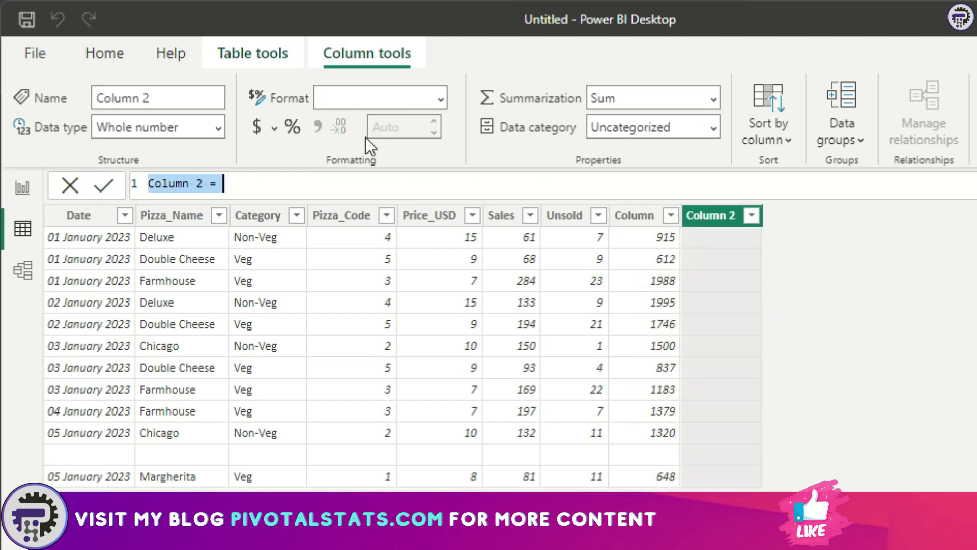
left_click(285, 186)
type("s")
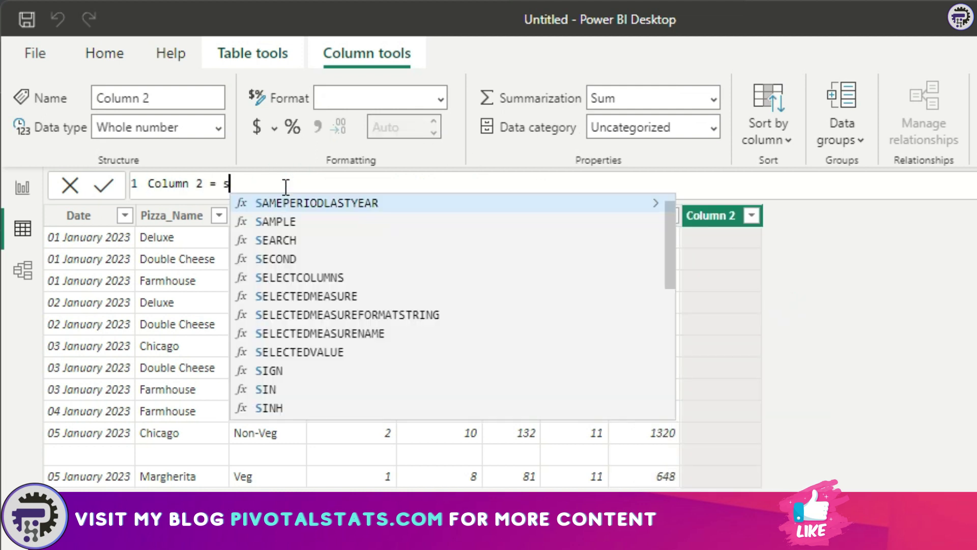
type("ale")
key("Tab")
type("- unso")
key("Tab")
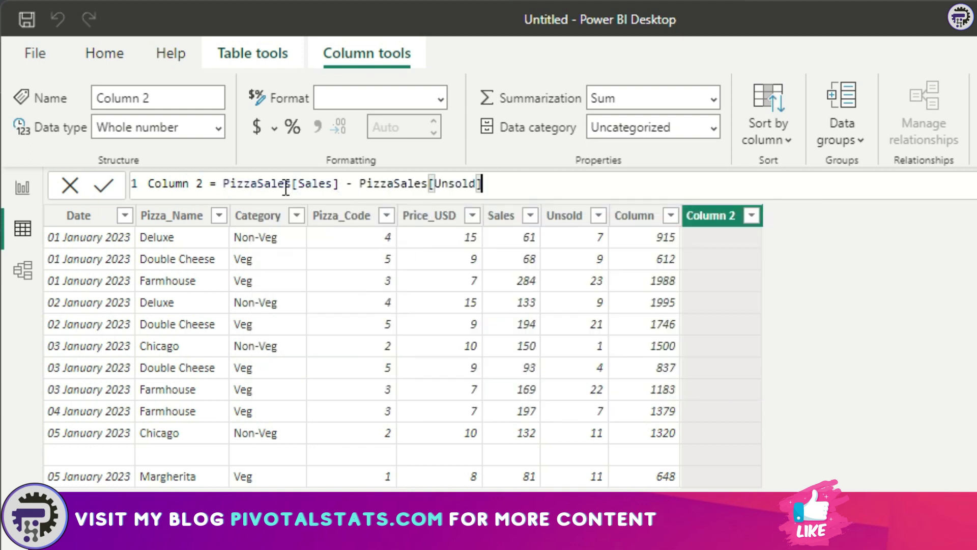
key("Return")
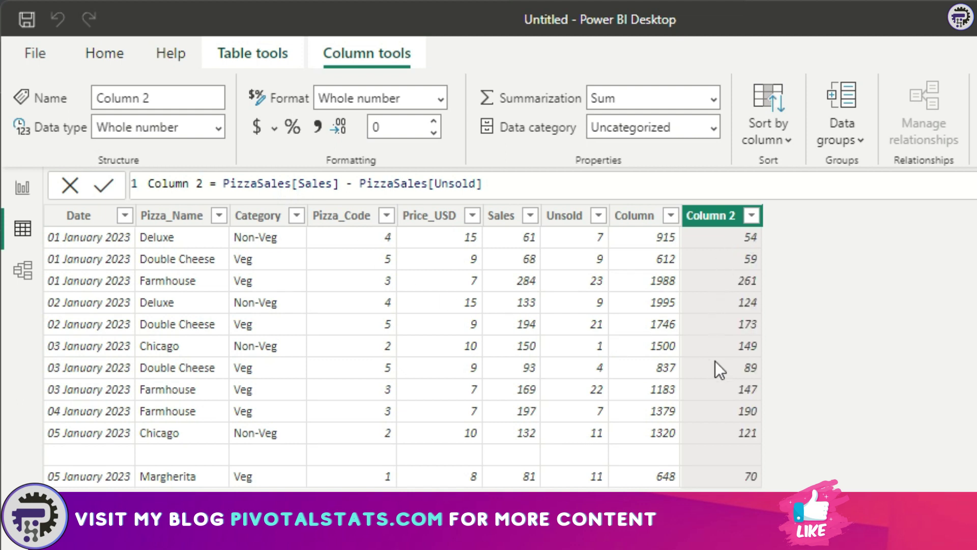
left_click(22, 188)
left_click(536, 364)
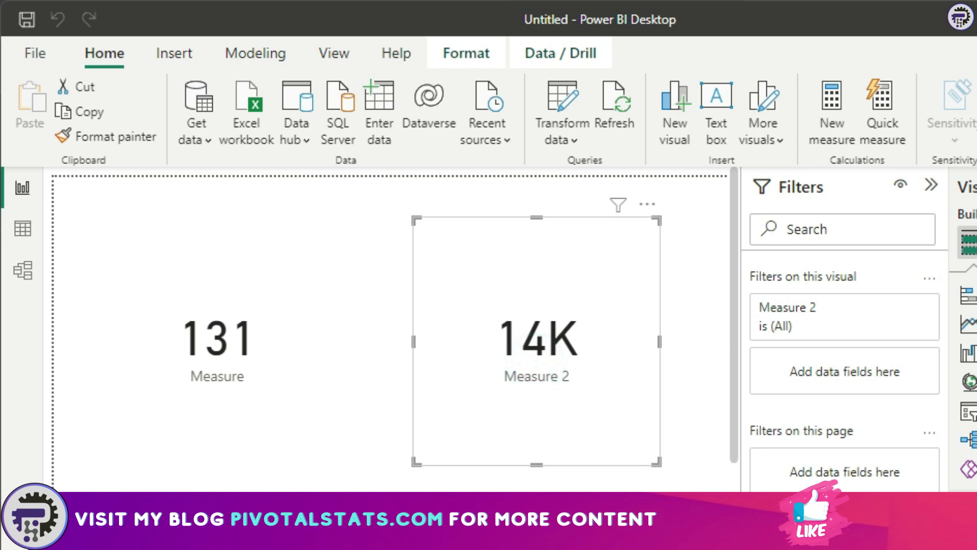
- Change Measure 2 from SUM(PizzaSales[Column]) to AVERAGE(PizzaSales[Column 2]), showing 131
left_click_drag(403, 186, 230, 188)
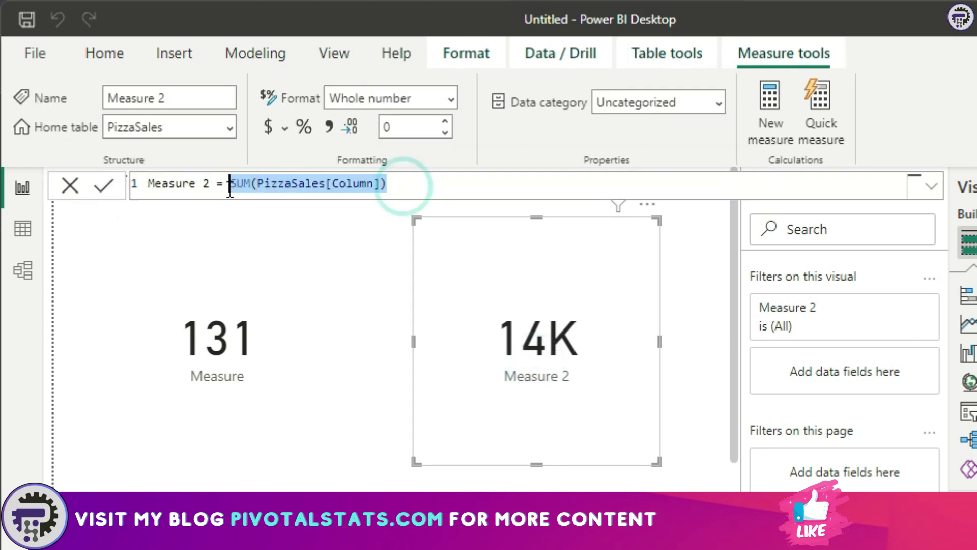
type("ave")
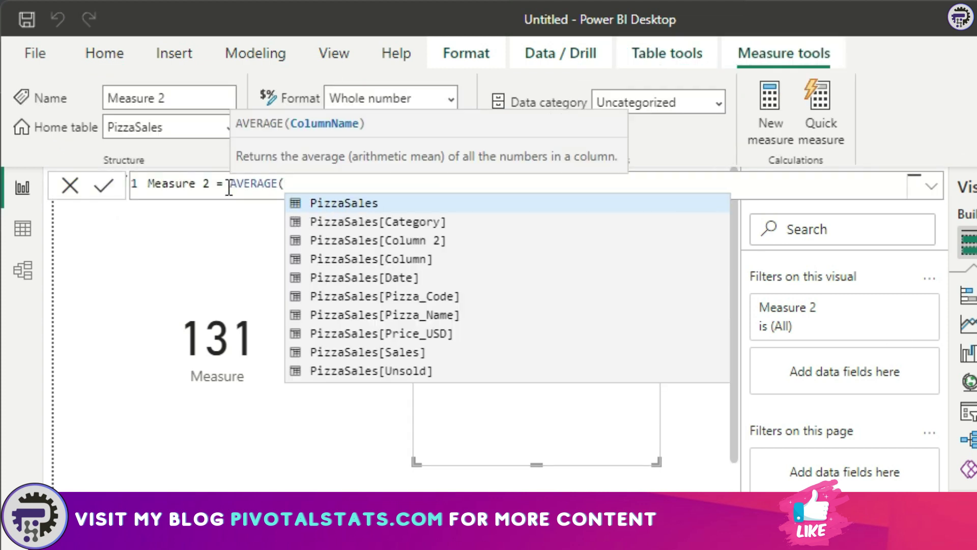
type("colu")
key("Up")
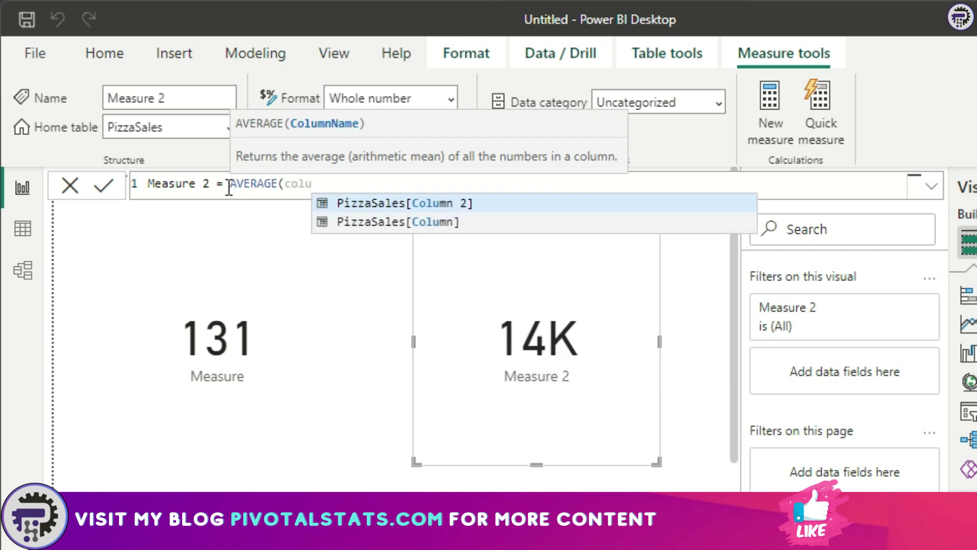
key("Tab")
type(")")
key("Return")
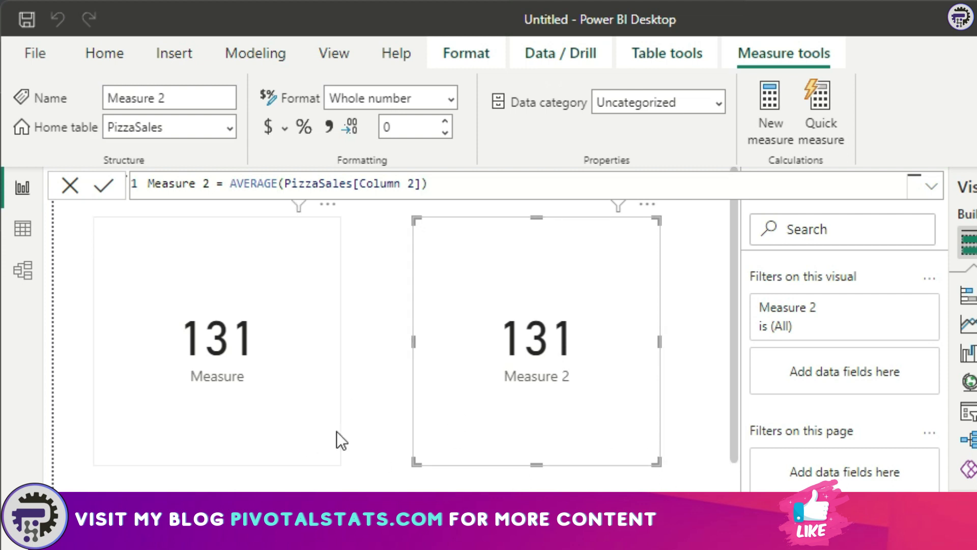
left_click(337, 432)
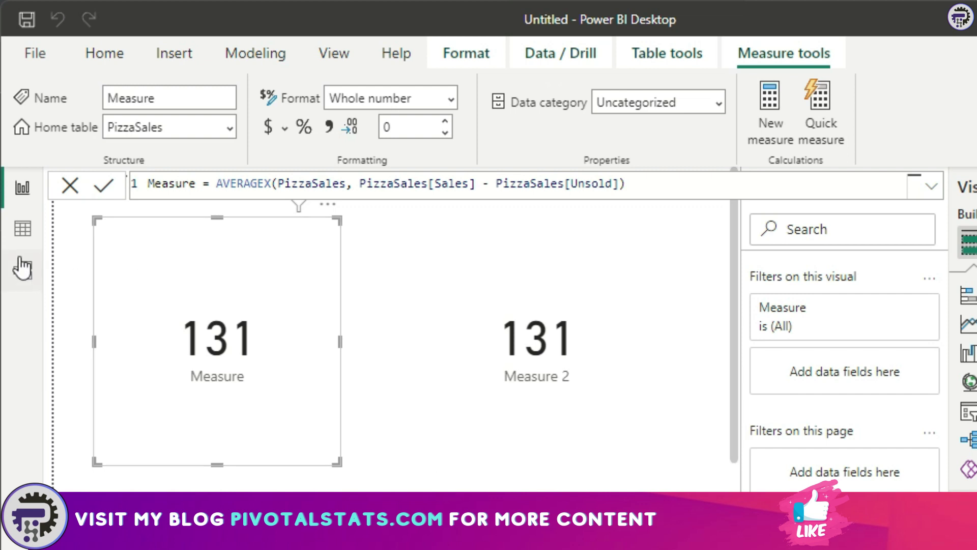
left_click(22, 232)
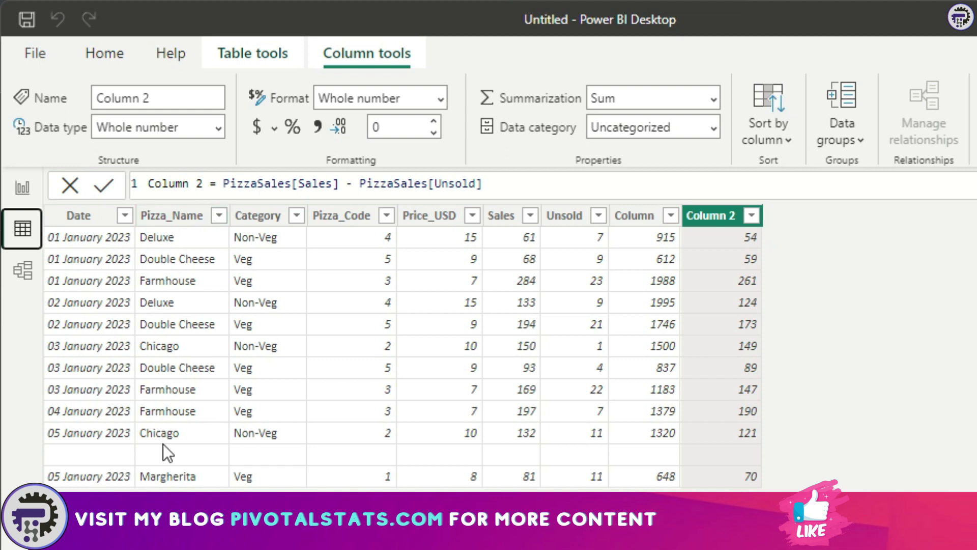
left_click(22, 189)
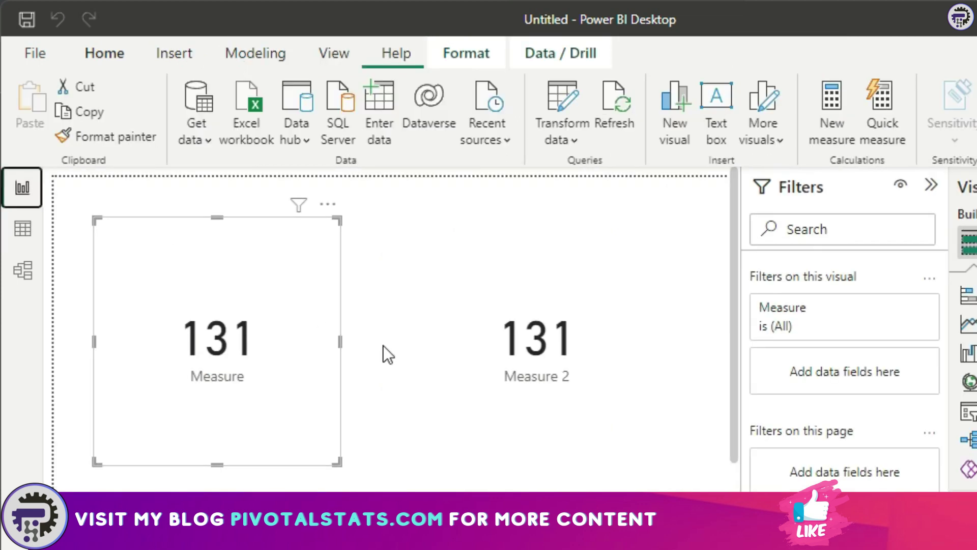
- Replace Measure's AVERAGEX formula with DISTINCTCOUNT(PizzaSales[Pizza_Name])
left_click(251, 332)
left_click_drag(657, 184, 218, 190)
type("disti")
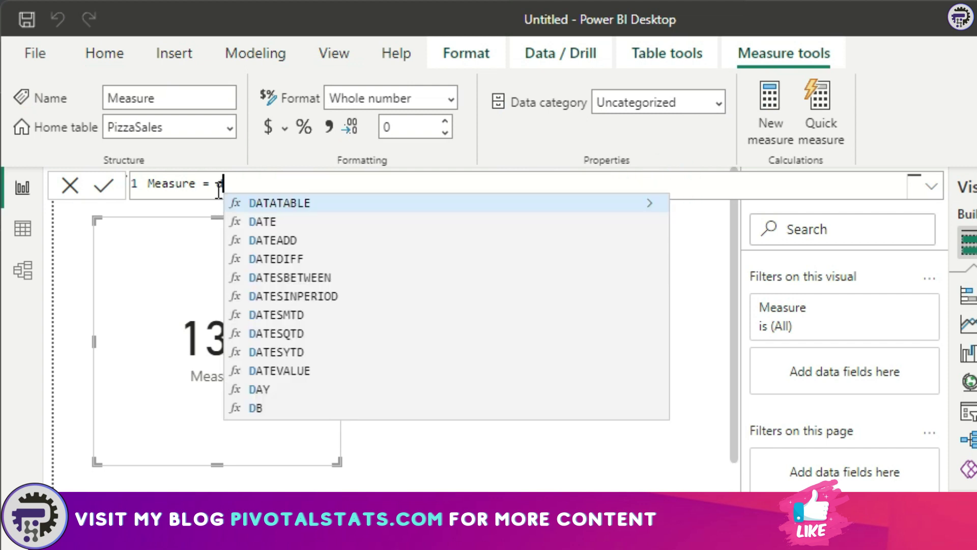
key("Down")
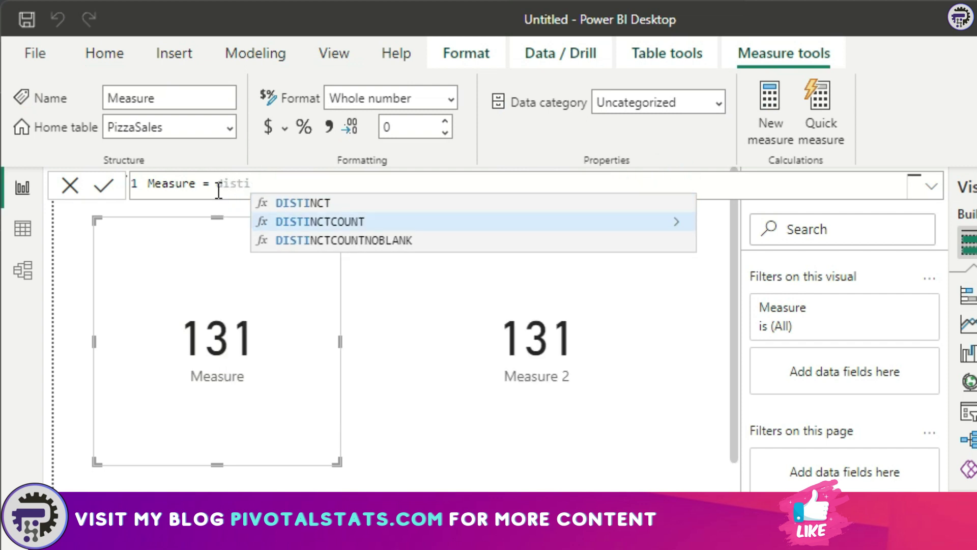
key("Tab")
key("Down")
key("Down")
key("Down")
key("Down")
key("Down")
key("Down")
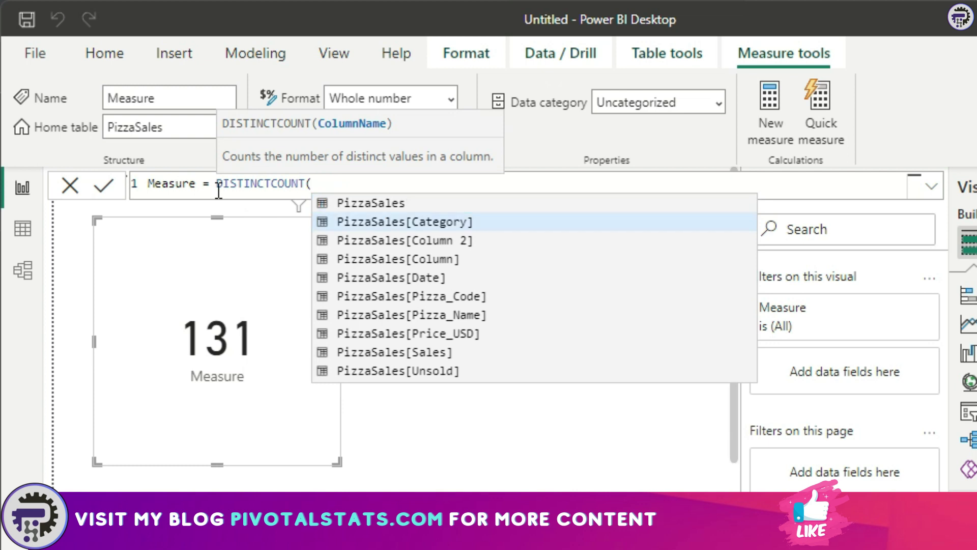
key("Tab")
type(")")
key("Return")
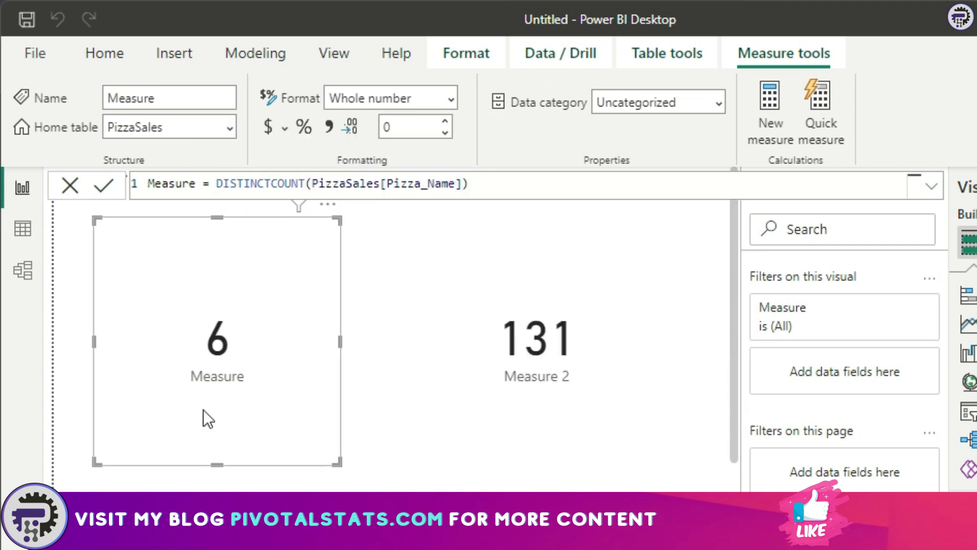
- After checking the Pizza_Name data, change Measure to DISTINCTCOUNTNOBLANK(PizzaSales[Pizza_Name]) so its card shows 5
left_click(20, 229)
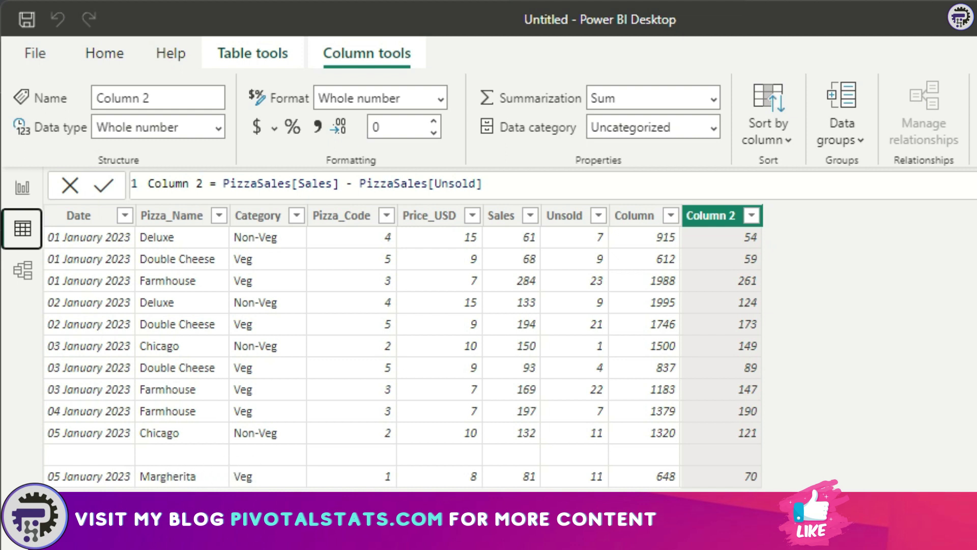
left_click(23, 189)
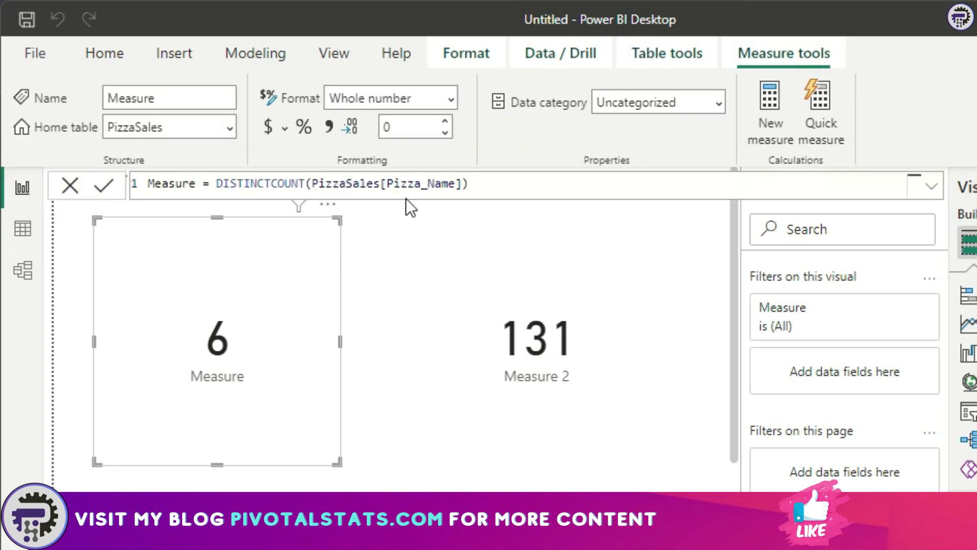
left_click_drag(491, 182, 281, 189)
key("BackSpace")
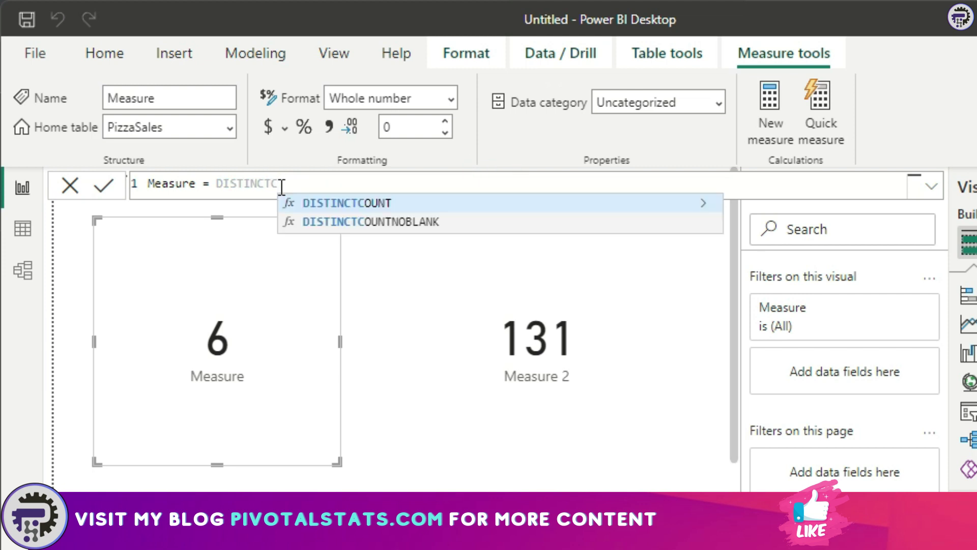
key("Down")
key("Tab")
key("Down")
key("Down")
key("Down")
key("Down")
key("Down")
key("Down")
key("Tab")
type(")")
key("Return")
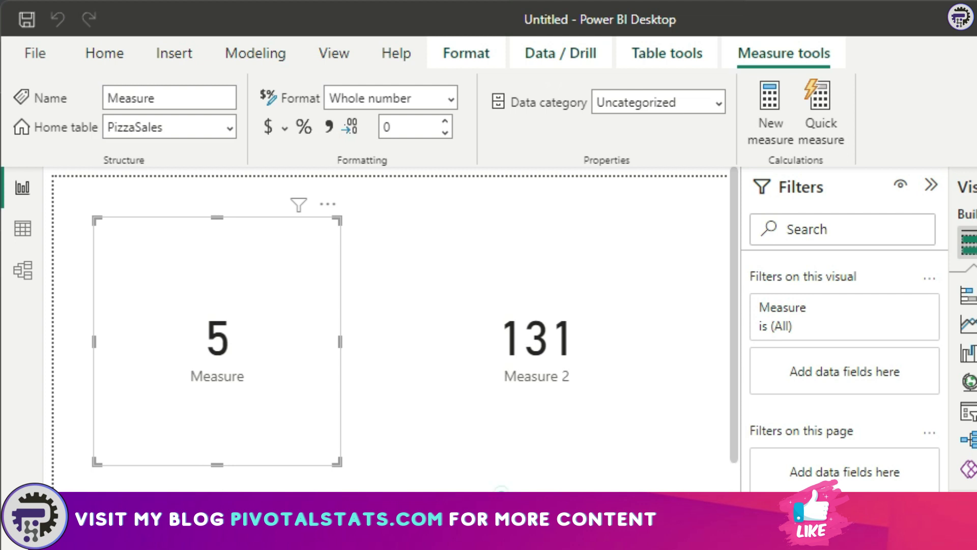
left_click(295, 195)
- Create a new calculated table with the formula DISTINCT(PizzaSales[Pizza_Name])
left_click(257, 53)
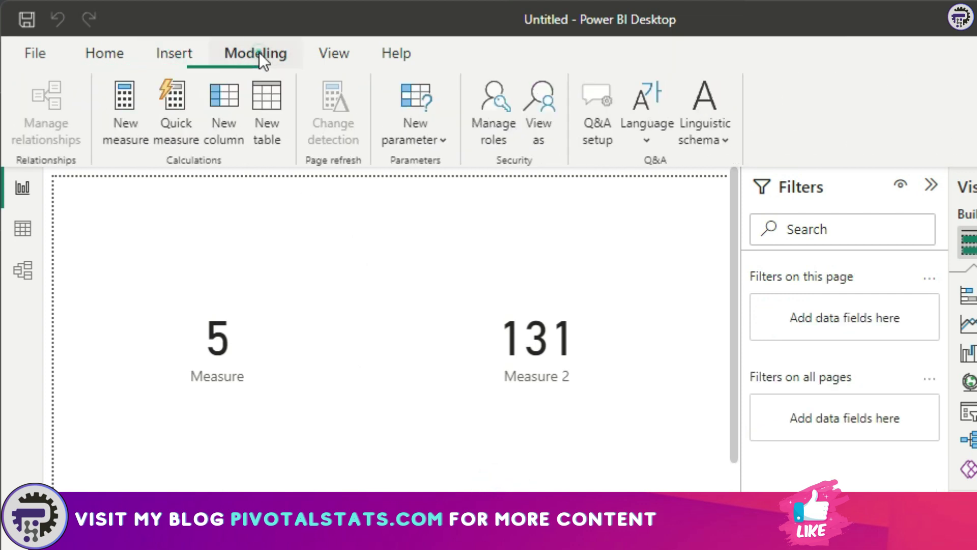
left_click(274, 102)
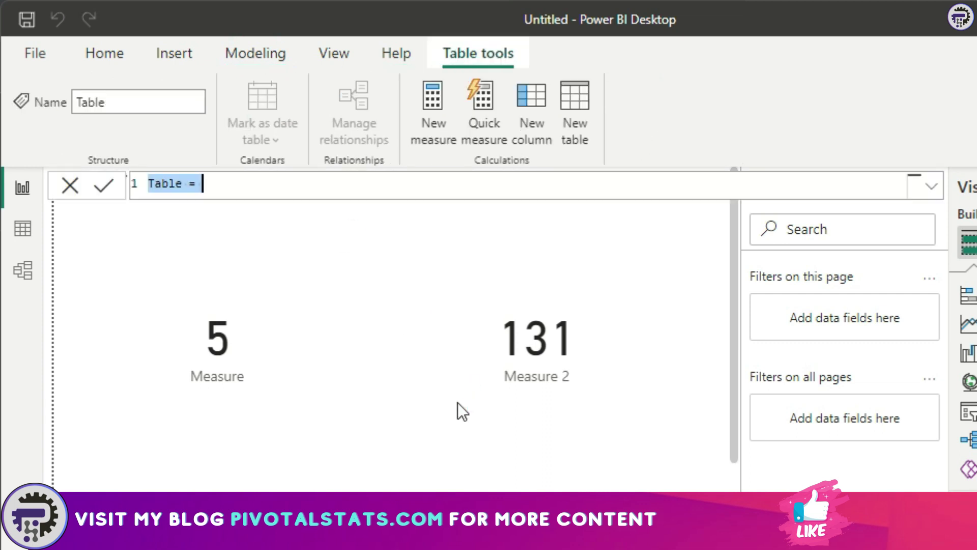
left_click(243, 184)
type("dis")
key("Tab")
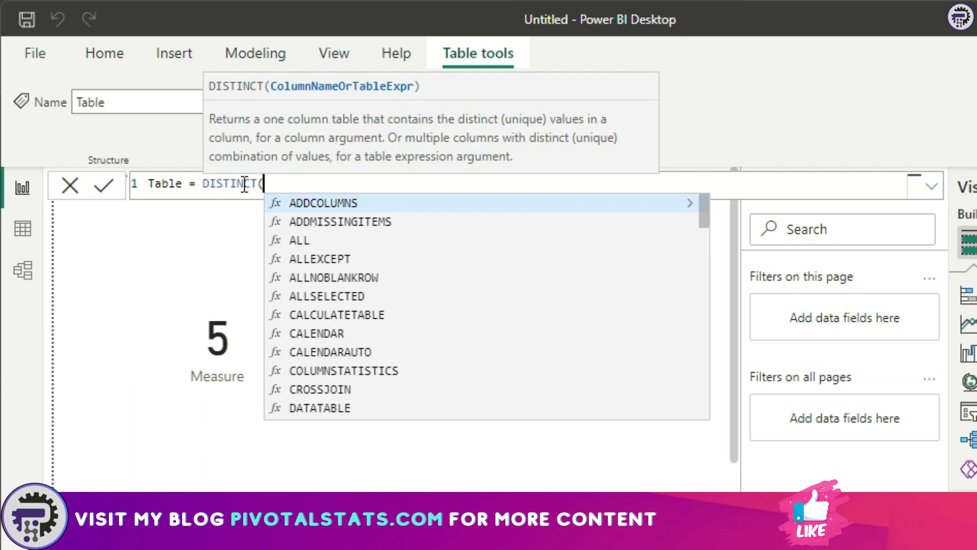
type("pizz")
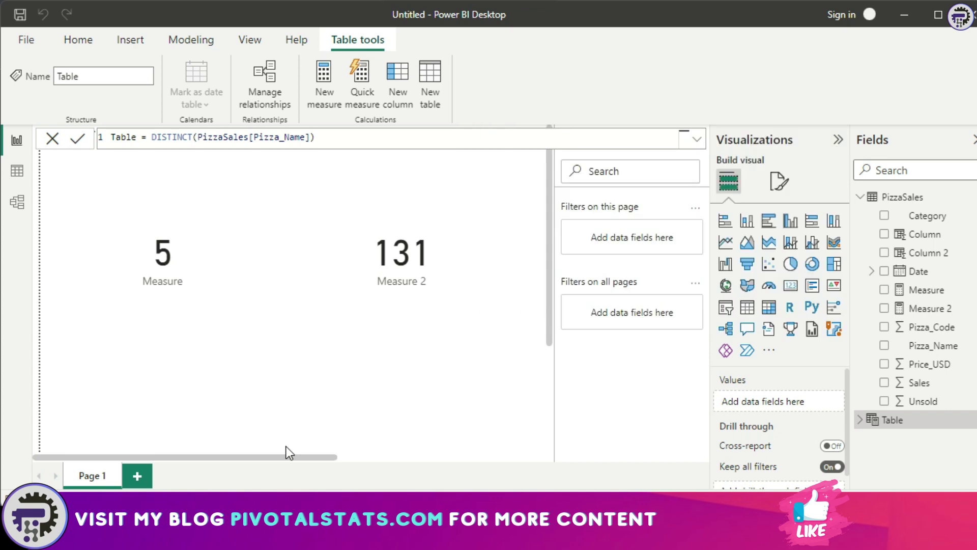
left_click(17, 171)
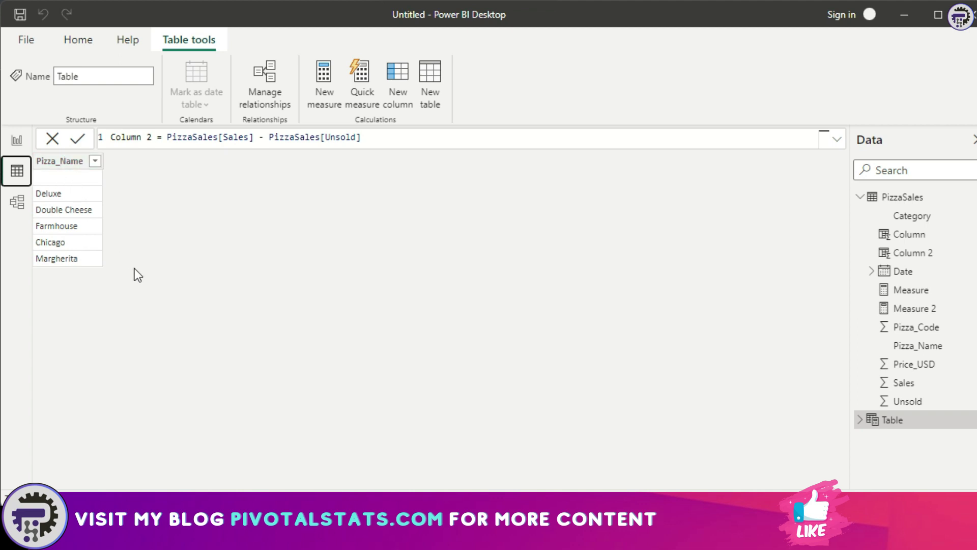
left_click(17, 140)
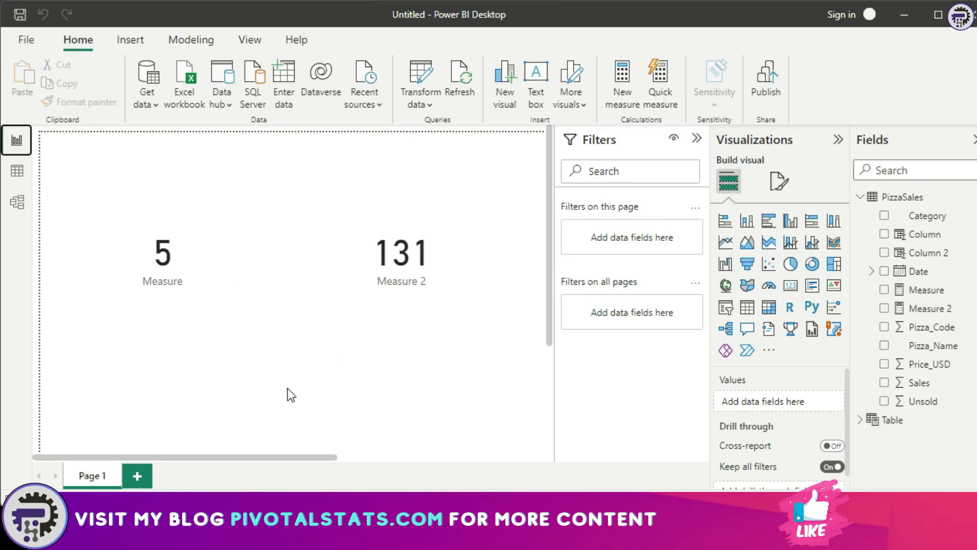